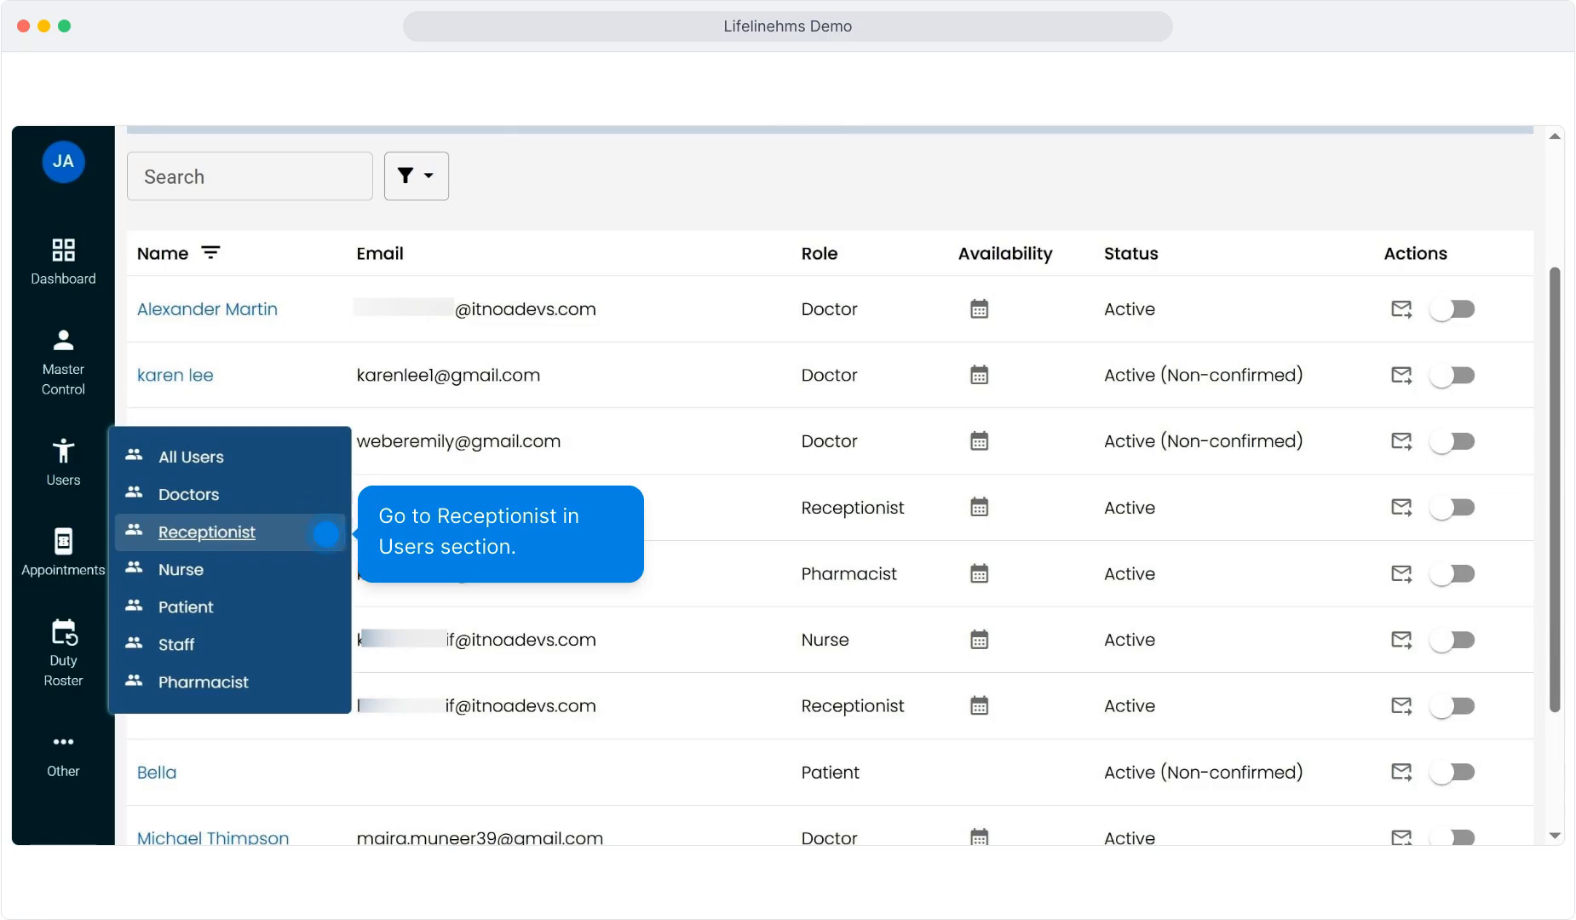
Step: Show the Receptionist list under Users with departments and statuses
click(326, 534)
scroll(741, 476, down, 2)
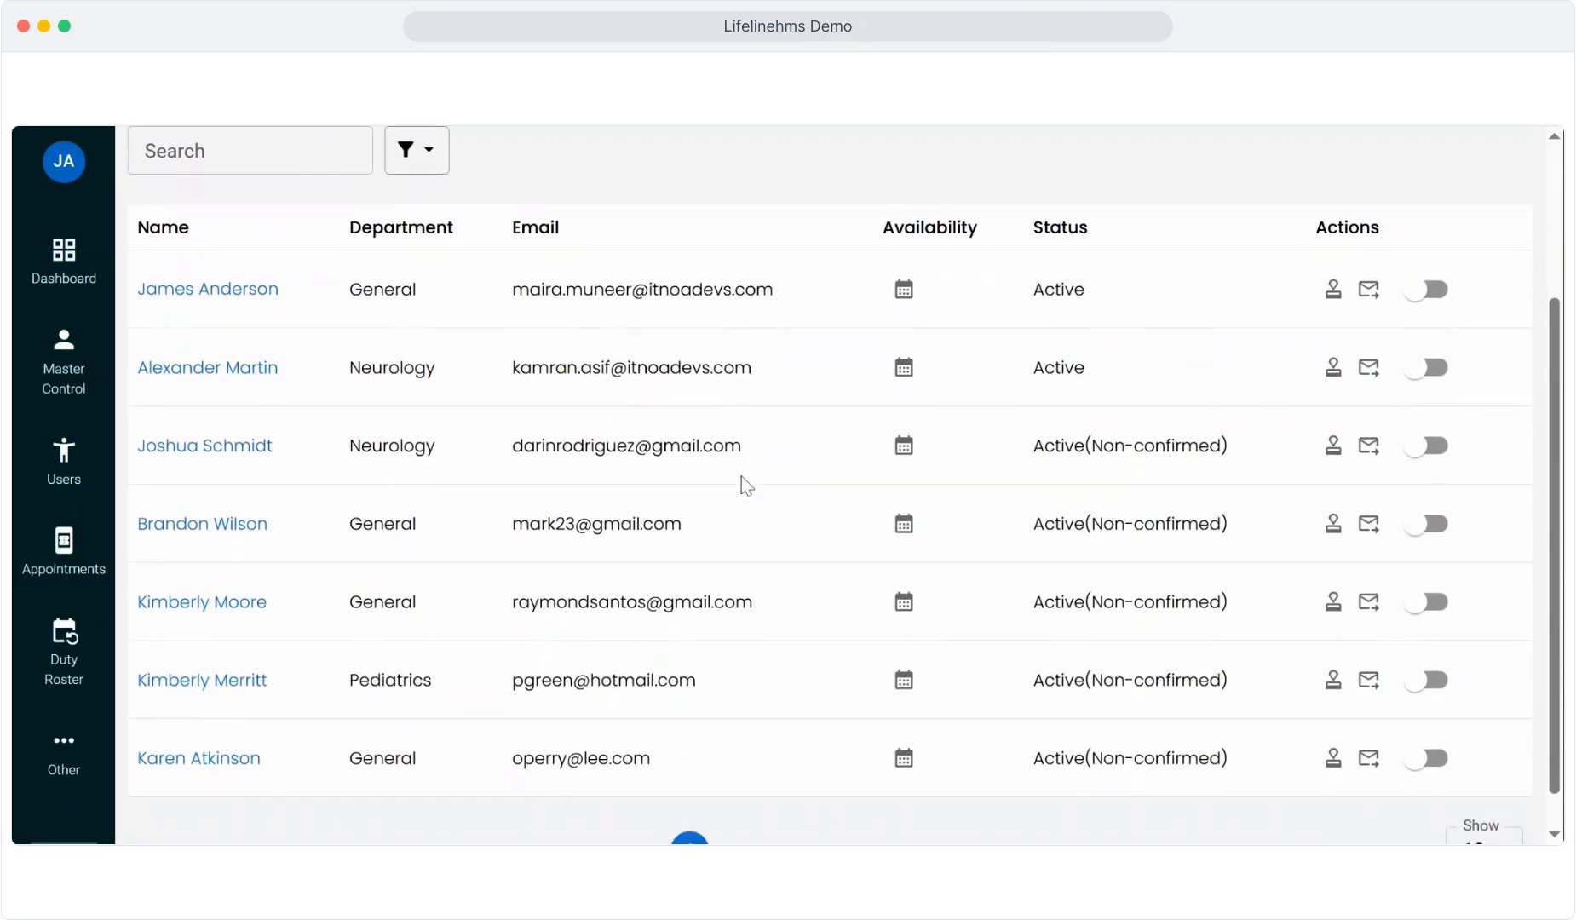
scroll(741, 477, up, 2)
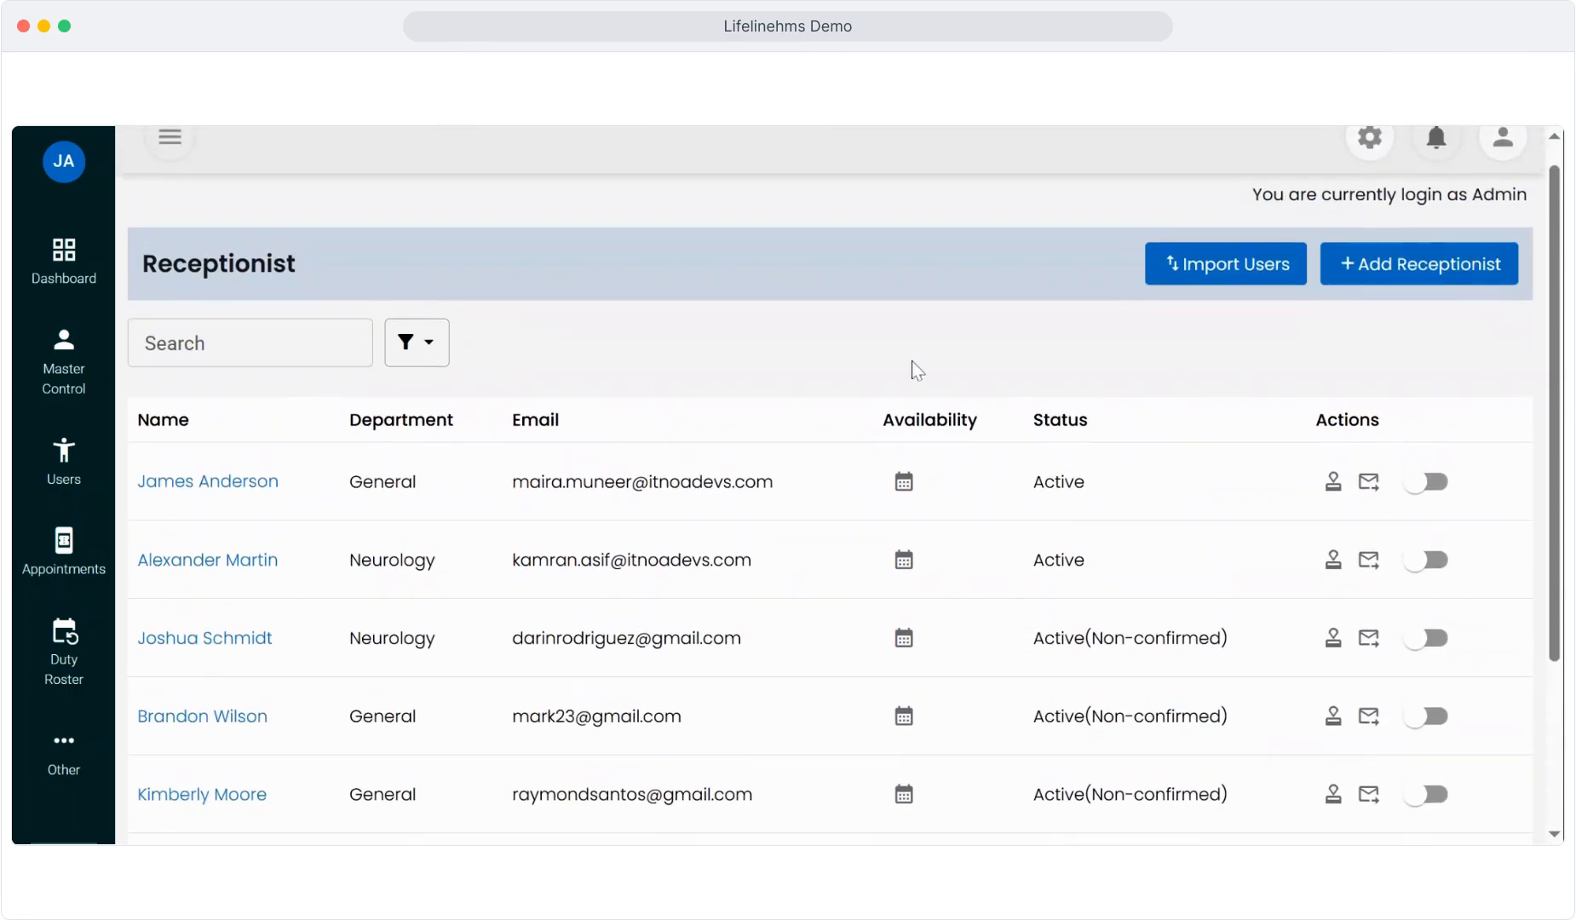
Step: Start a new receptionist, entering first name, last name and e-mail, and choose a department
click(1390, 260)
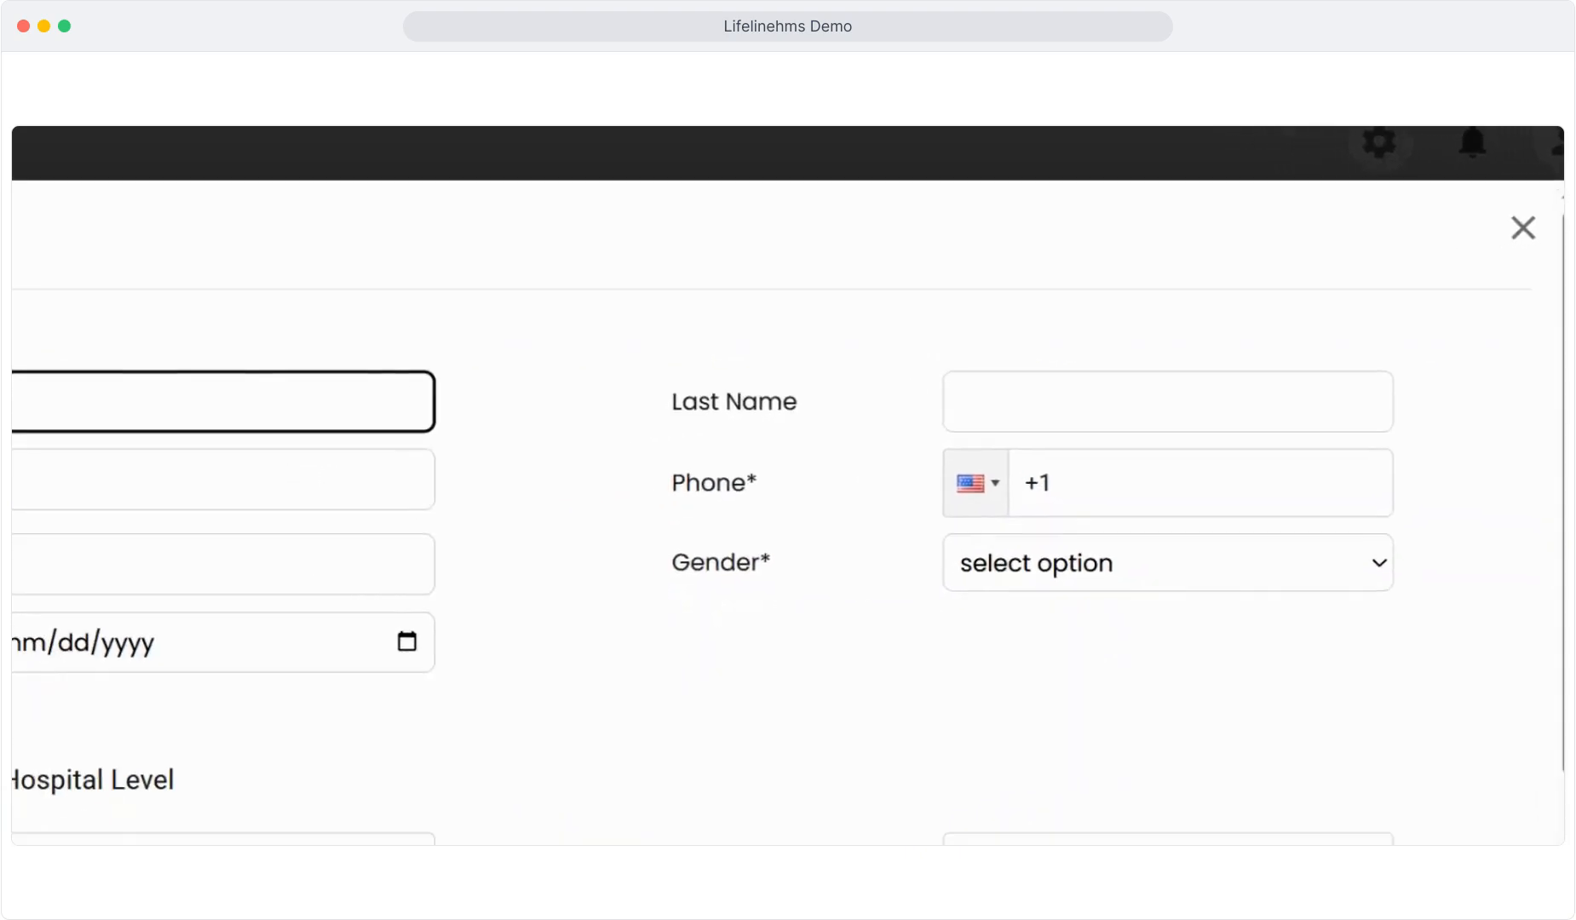
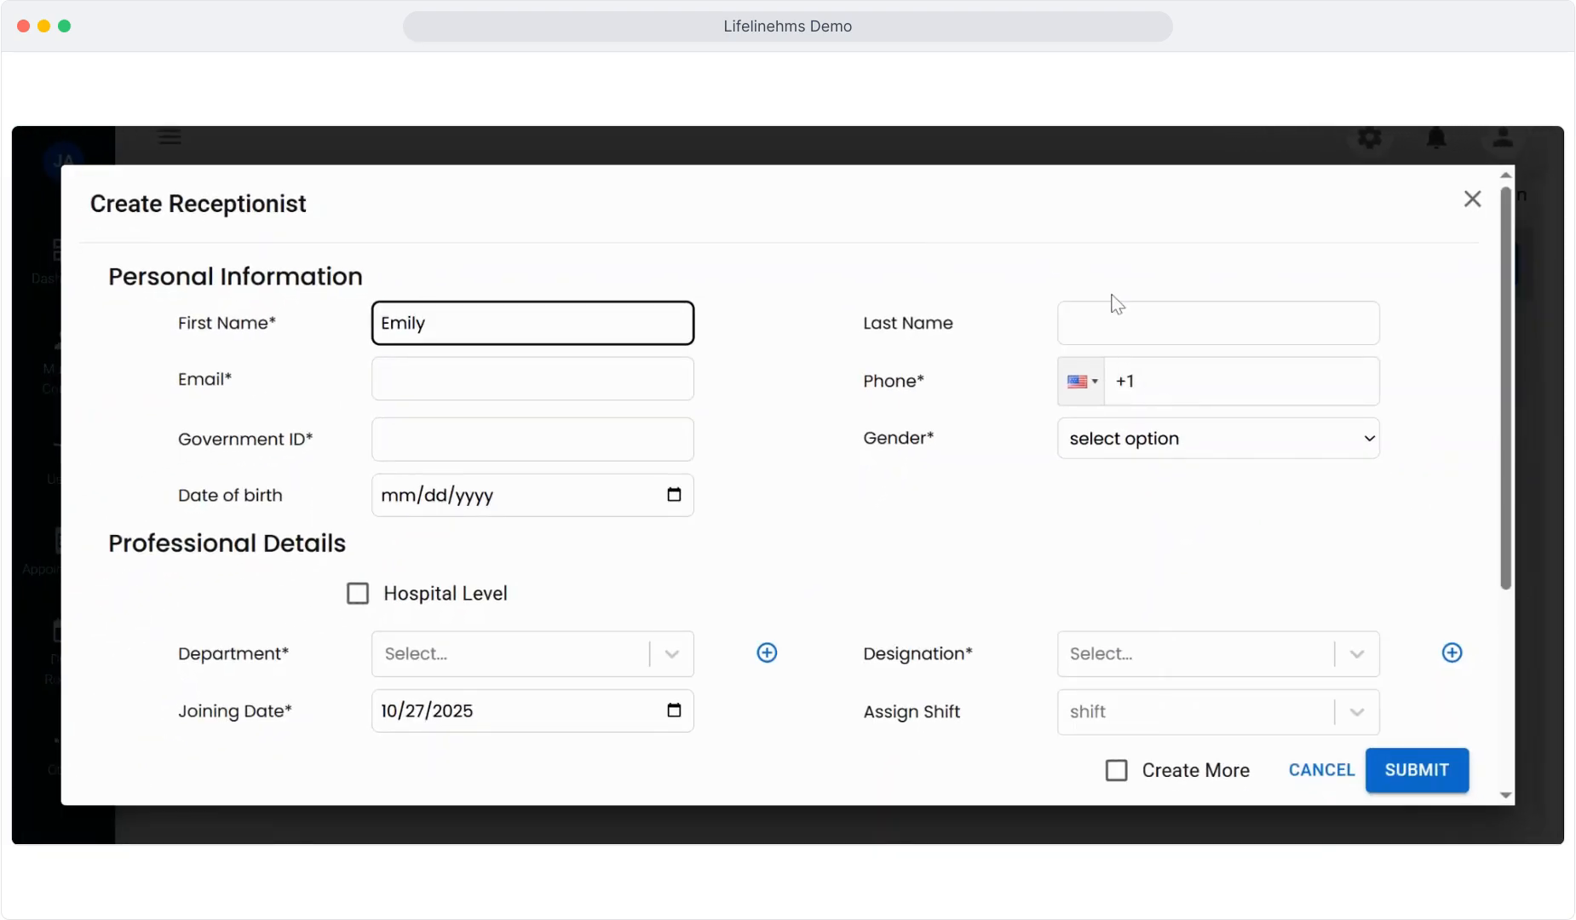
click(1117, 307)
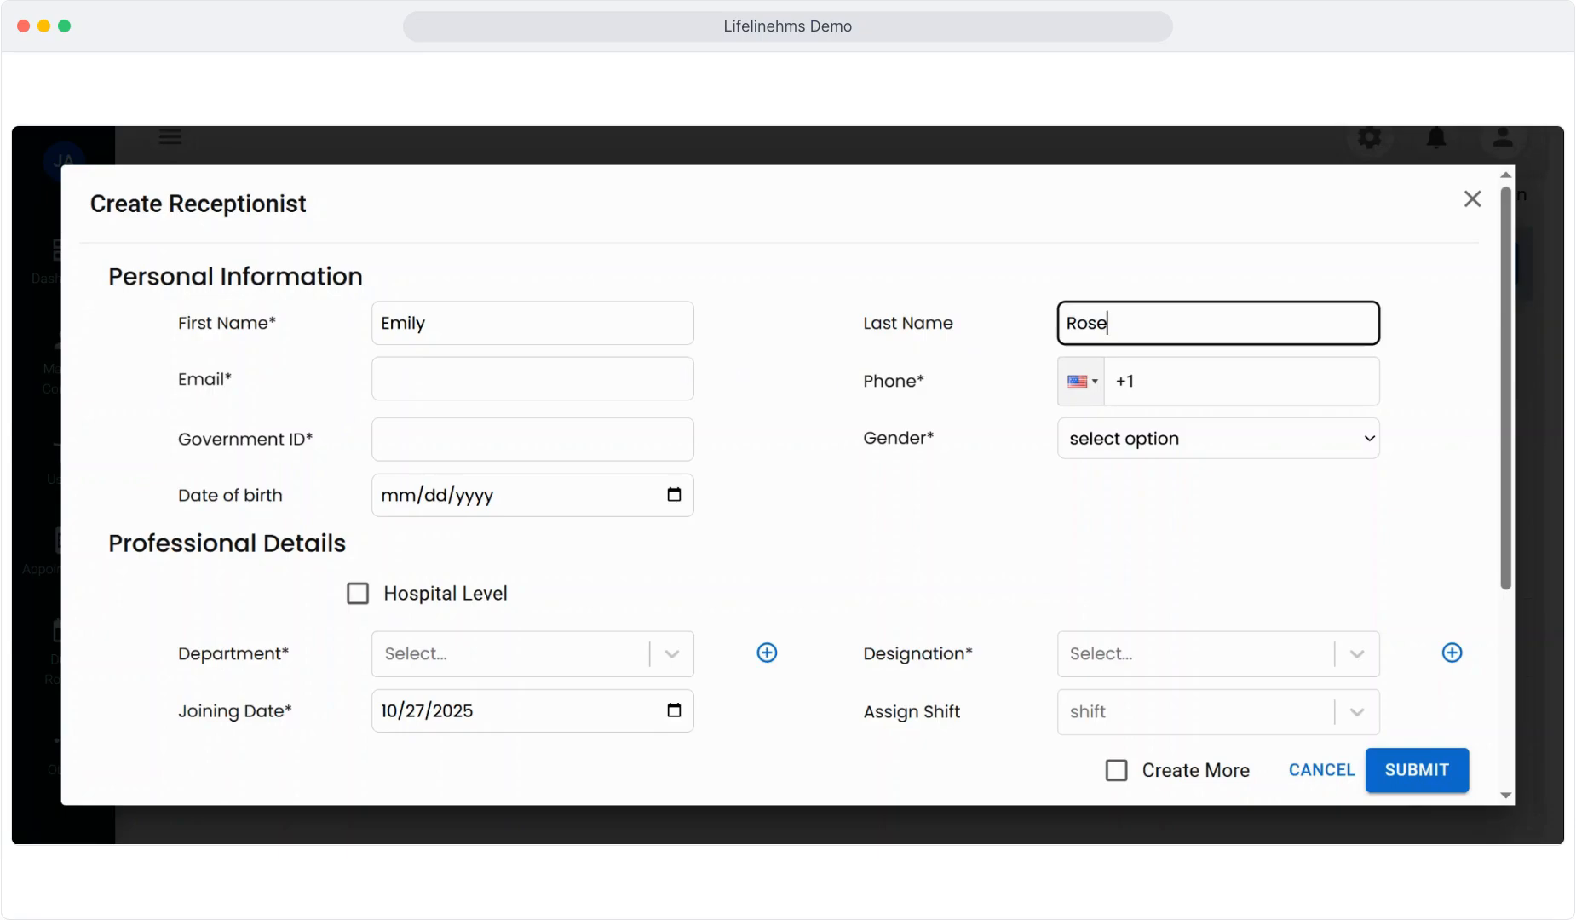
key(Tab)
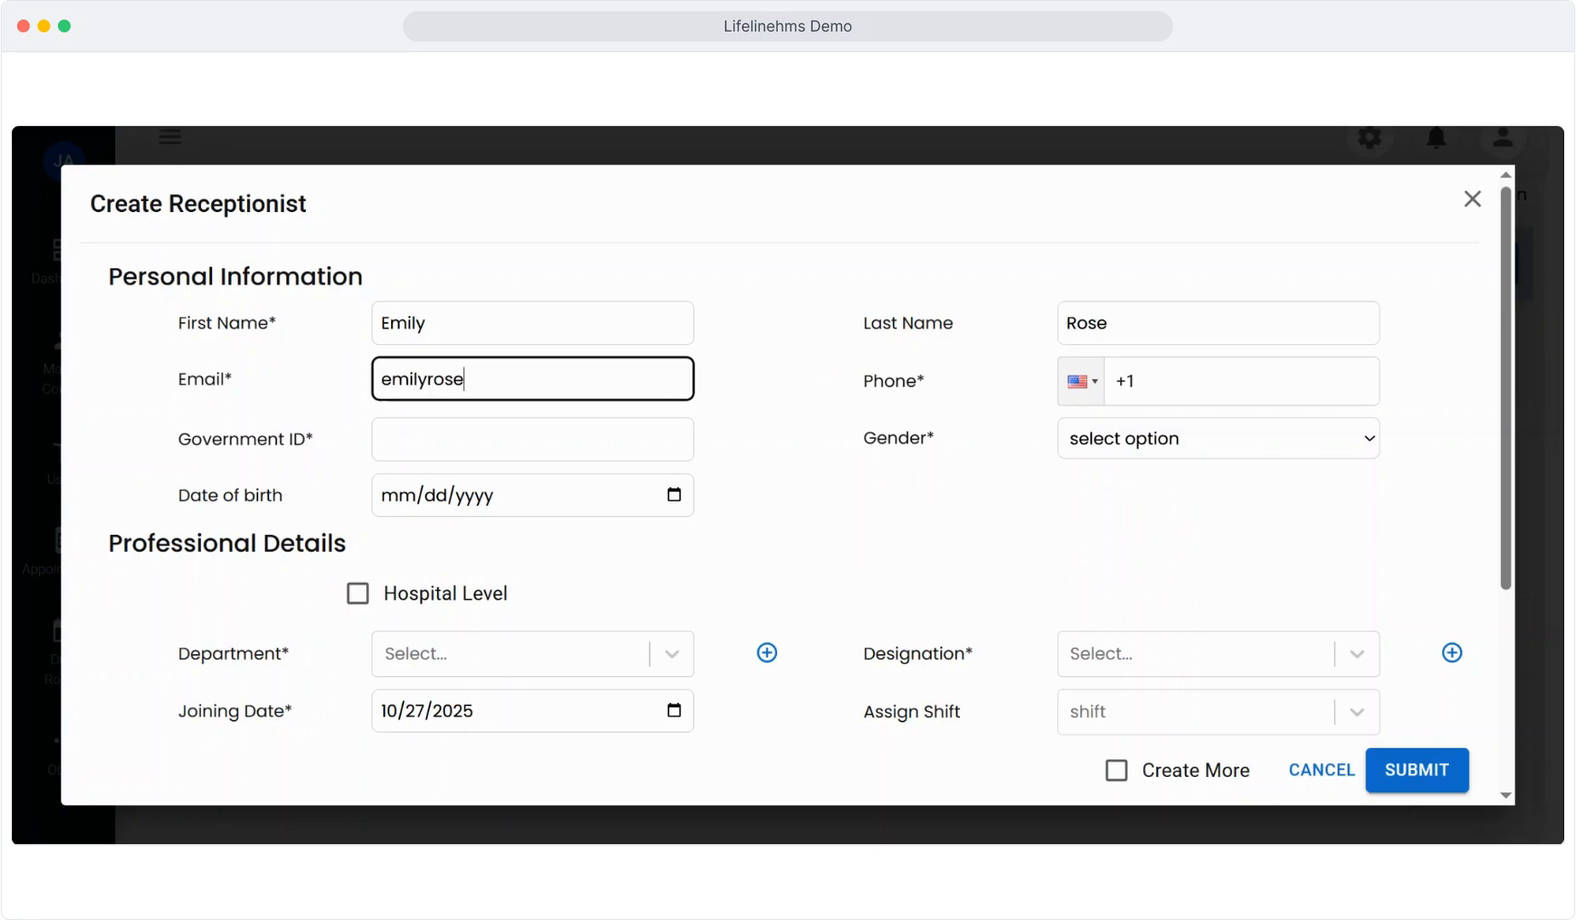
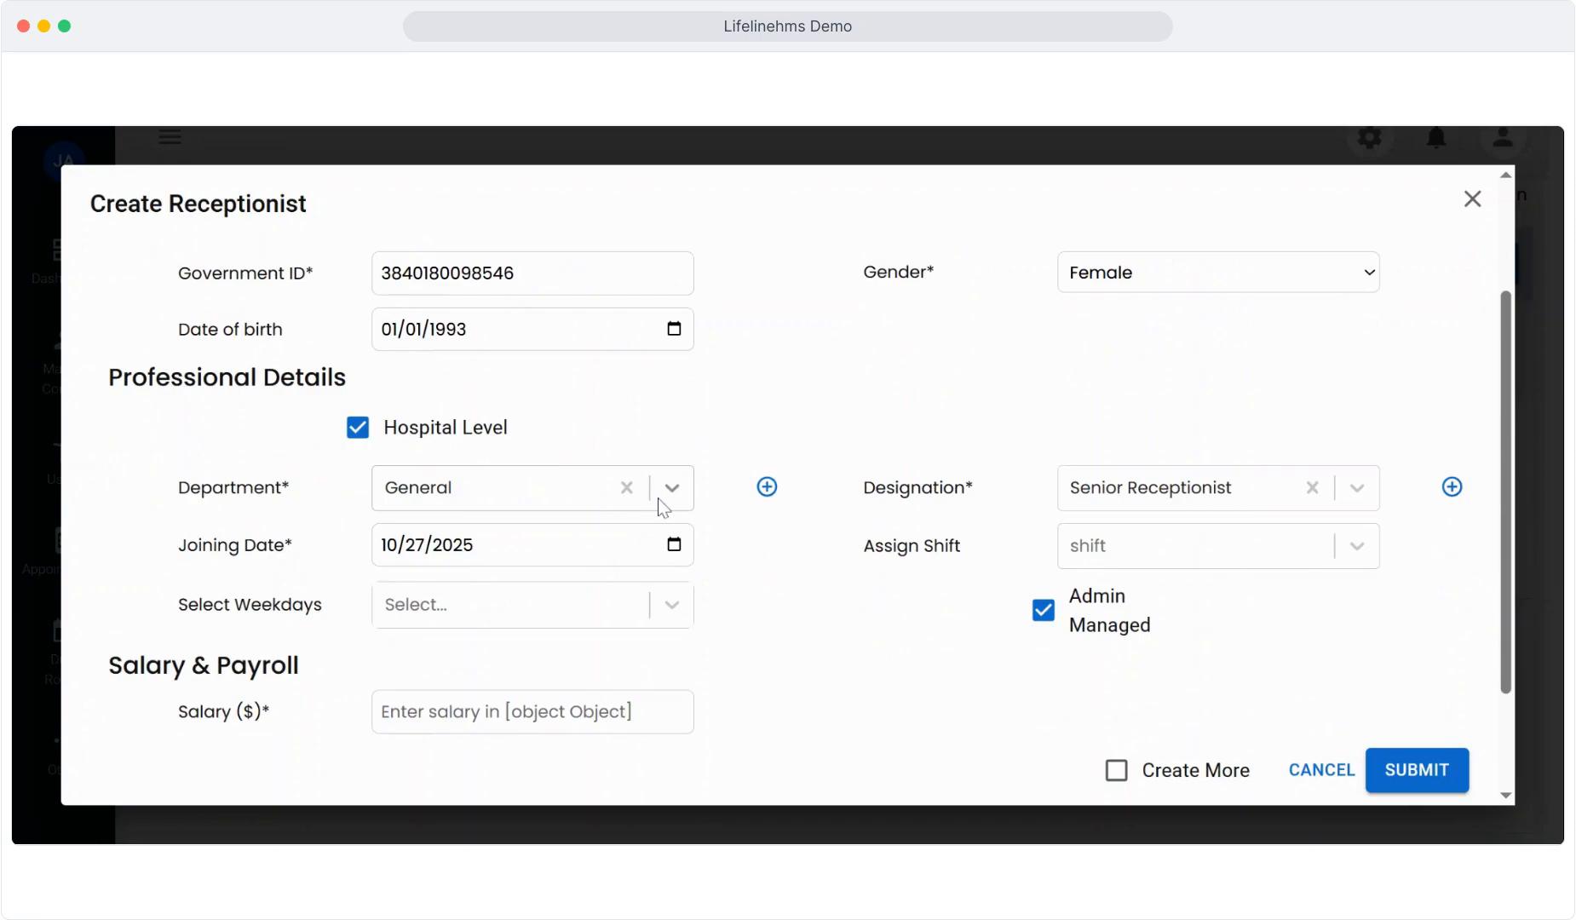
click(671, 488)
Step: Set the department to Dermatology with evening shift and Wednesday–Sunday weekdays
scroll(583, 611, down, 2)
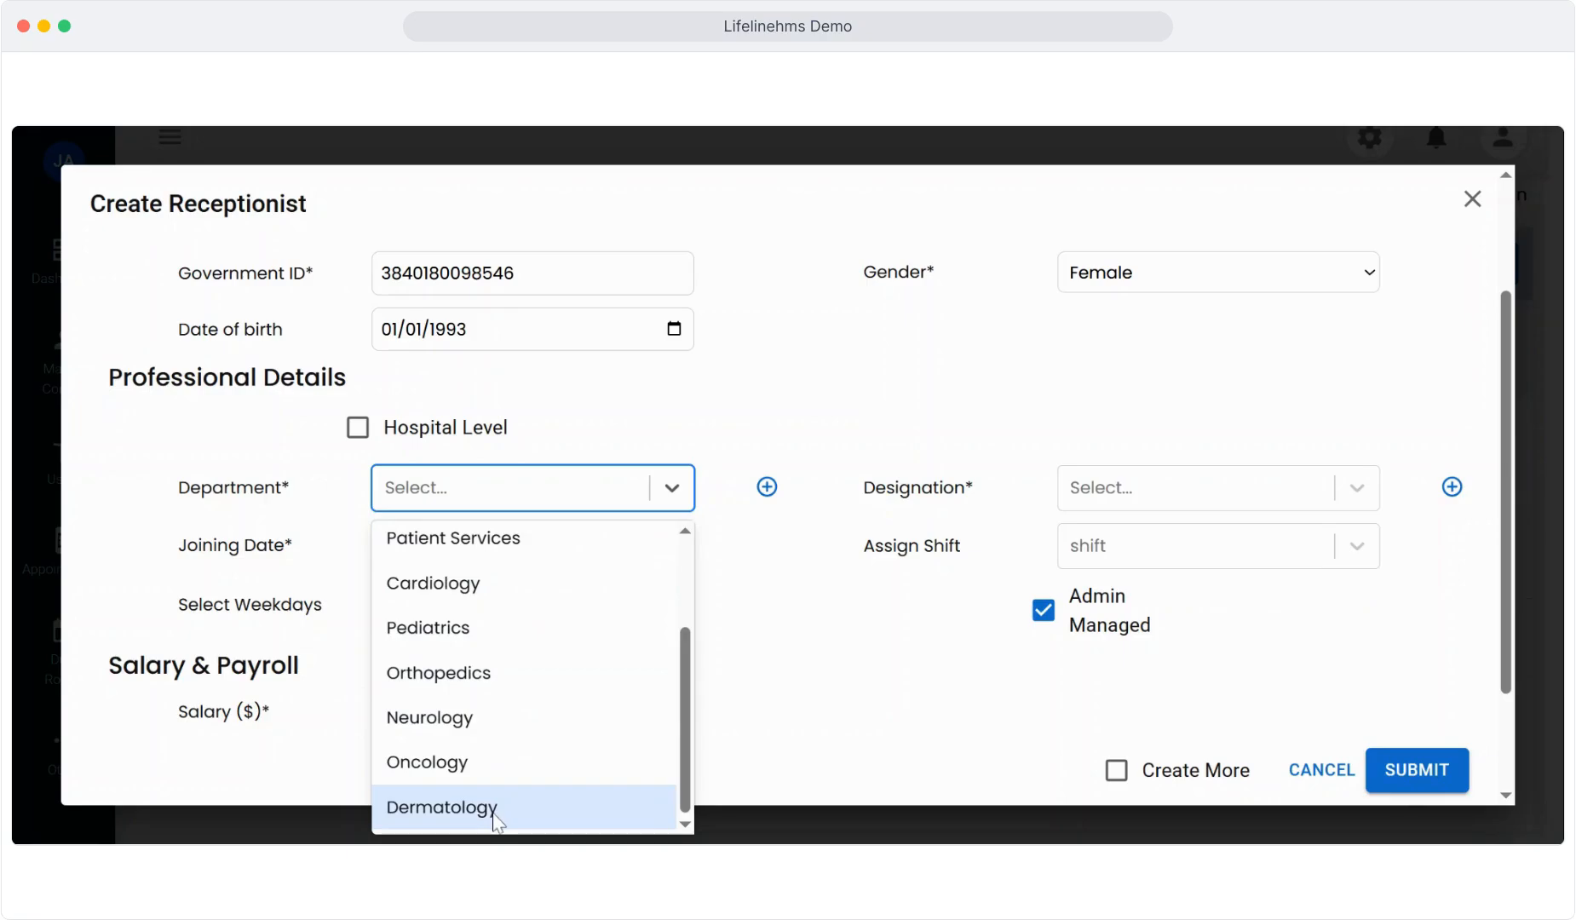
click(442, 807)
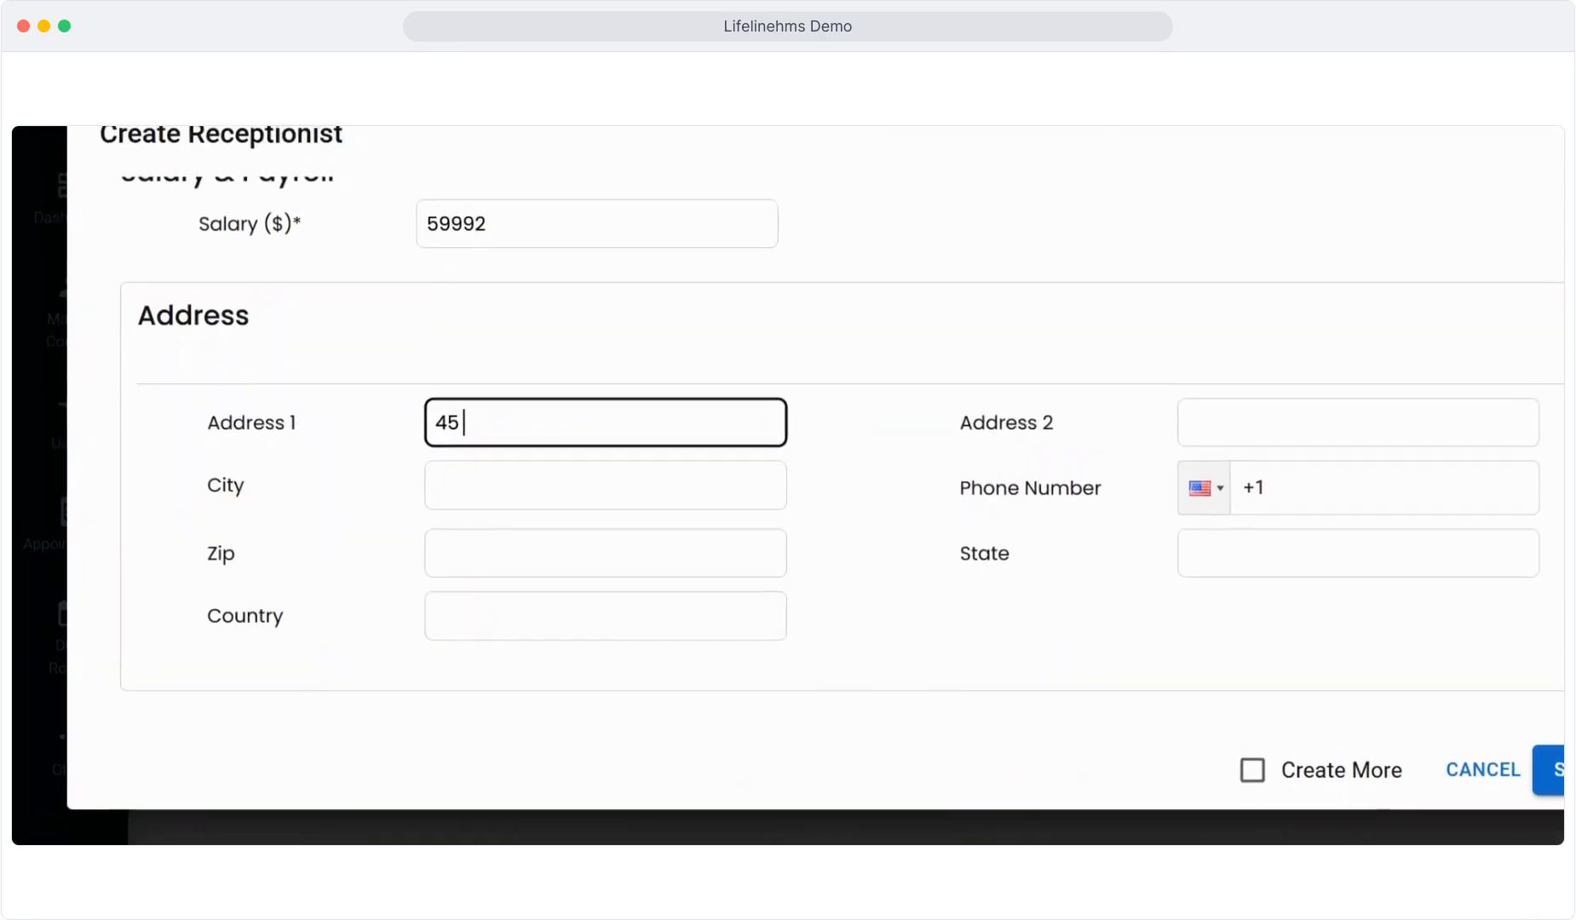
Step: Enter the 59992 salary and street address, then submit the new receptionist
text(Avenue)
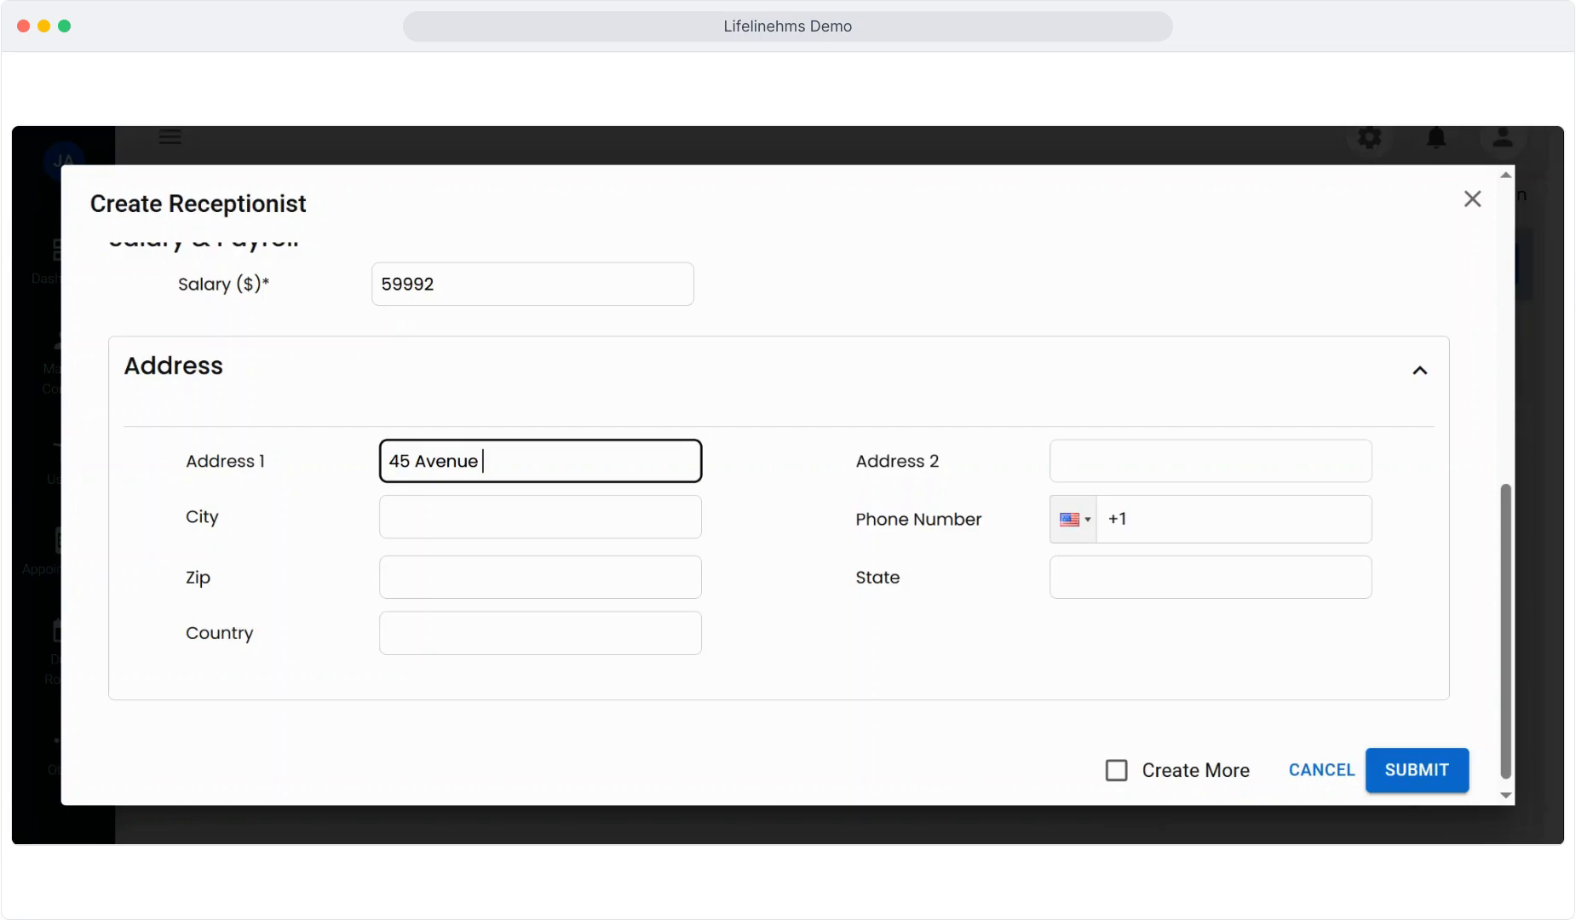
text( Link)
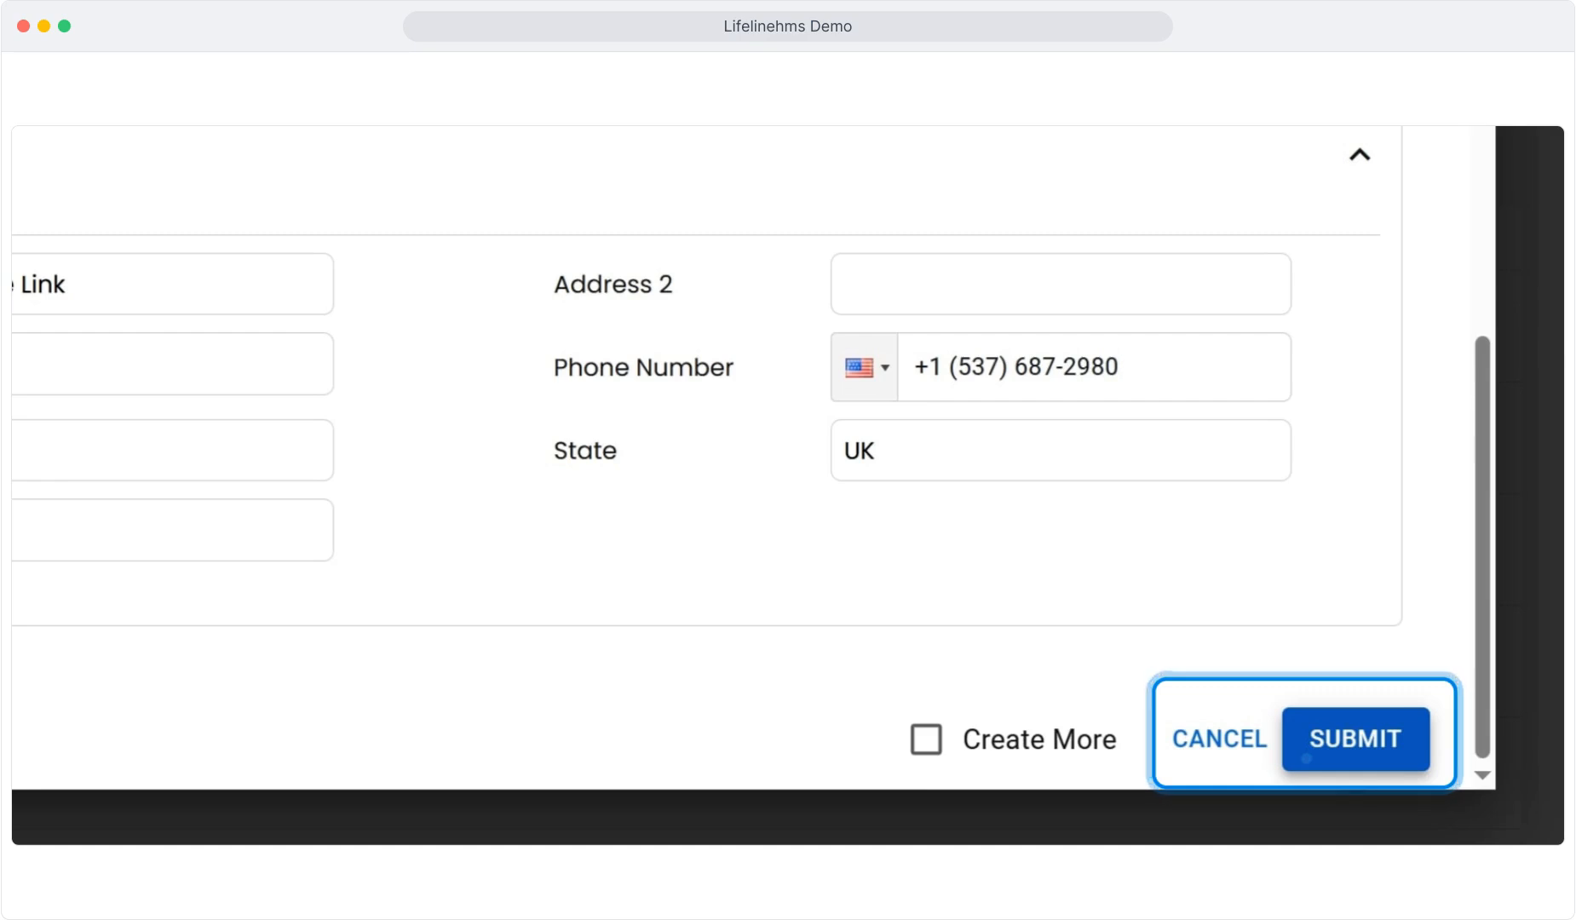
click(1307, 757)
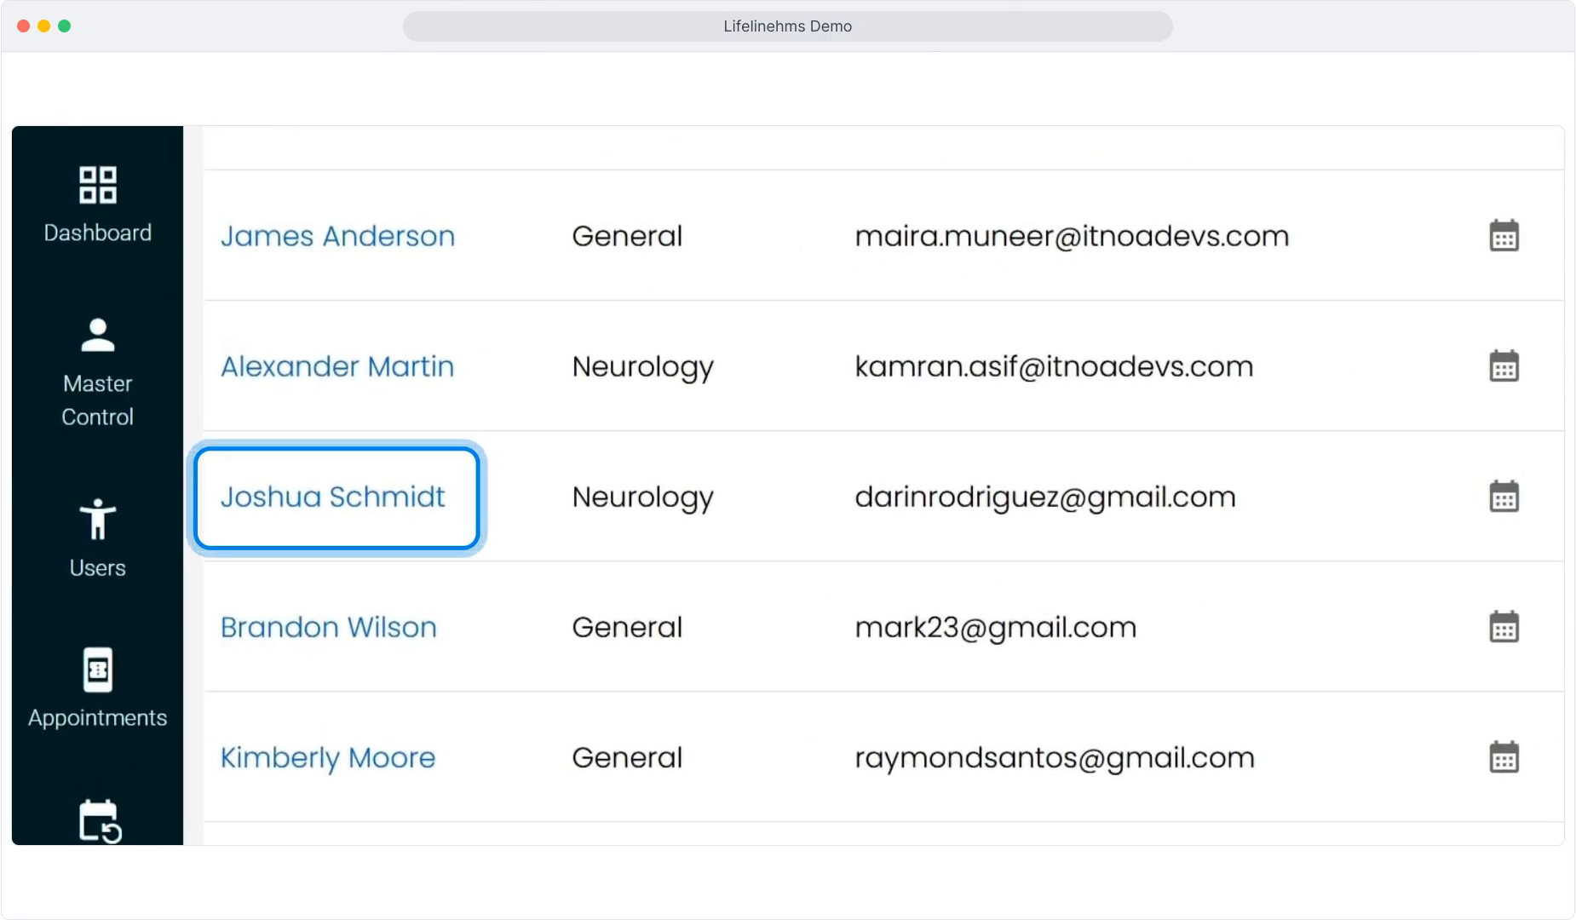
Step: Open the third listed receptionist's profile
click(333, 498)
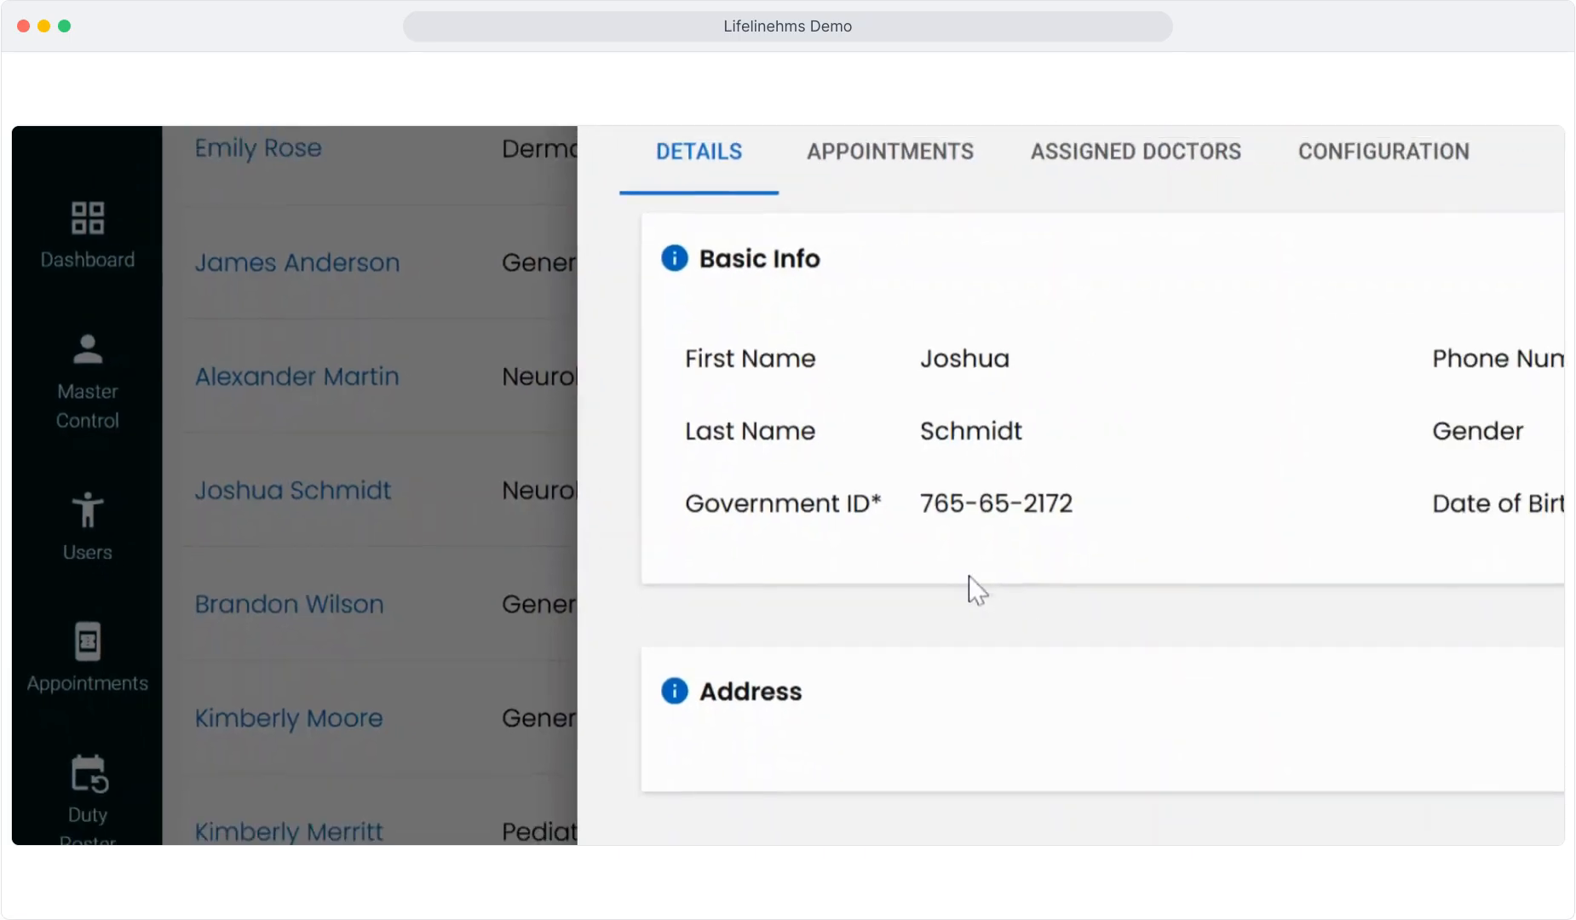
scroll(975, 592, down, 3)
scroll(1396, 366, up, 2)
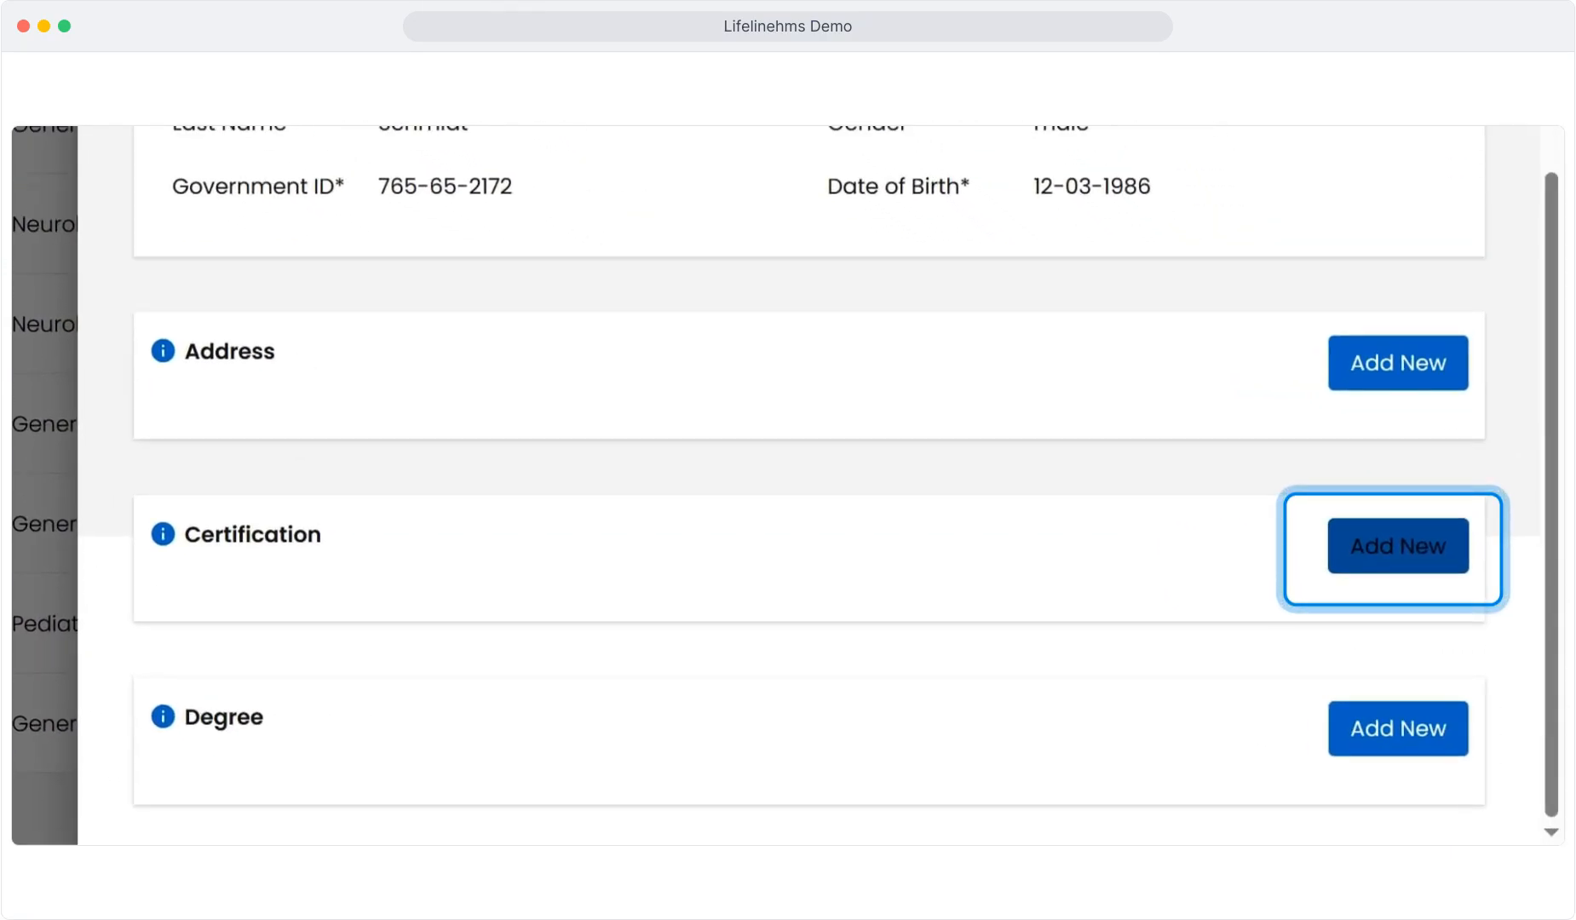
Step: Add the PASC certification from Institute of professional support staff, valid 17-01-2020 to 12-09-2033
click(1398, 545)
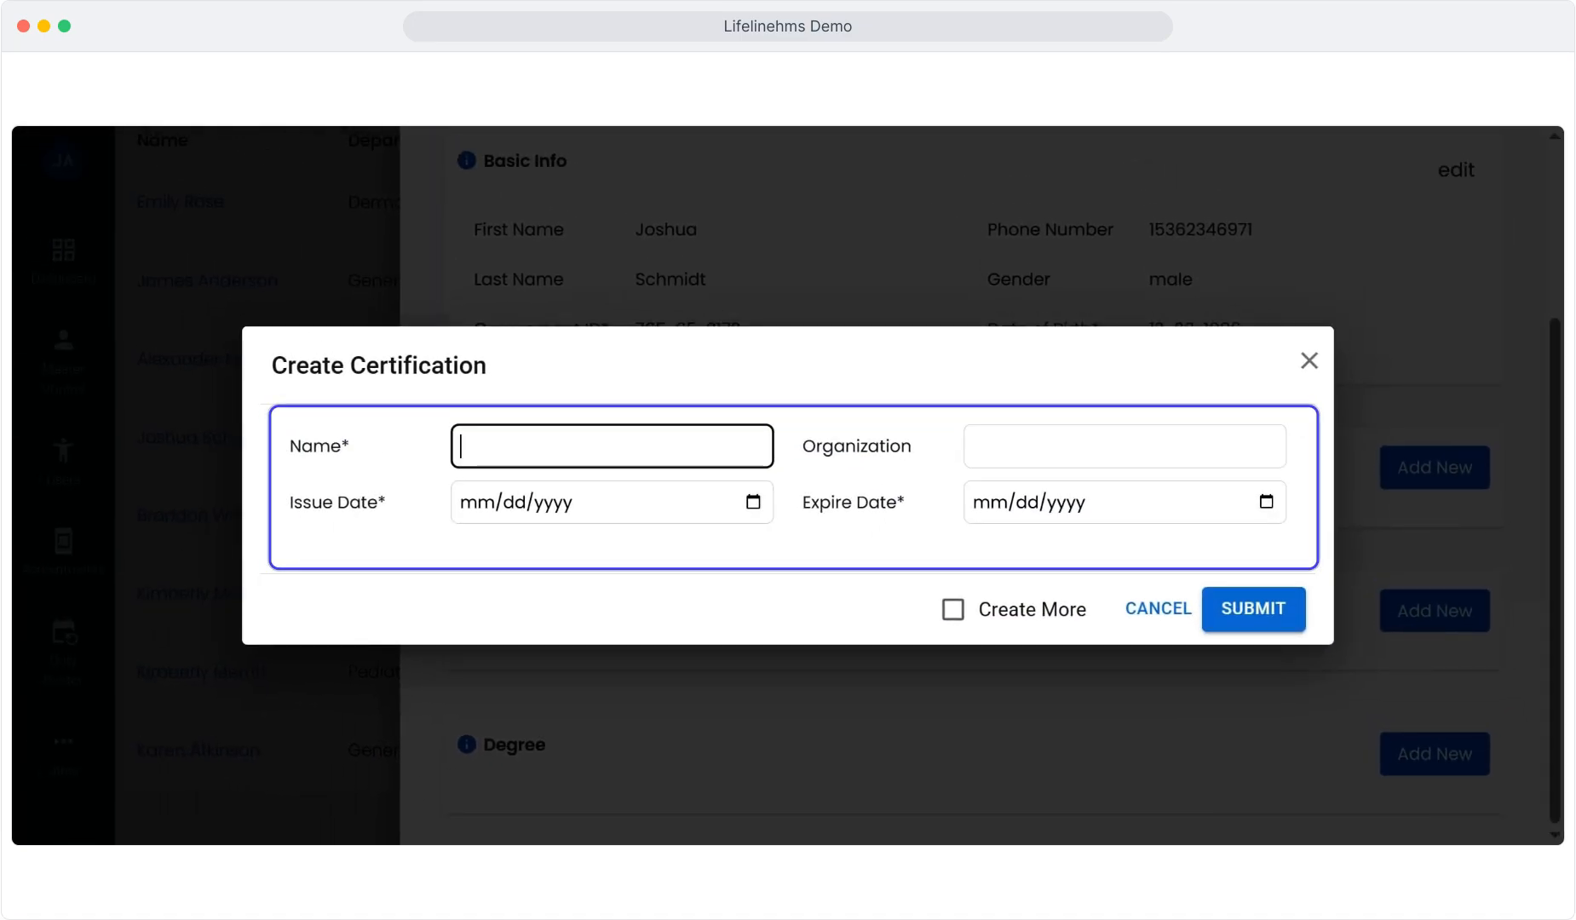
text(Instit)
text(ute of professional suppor)
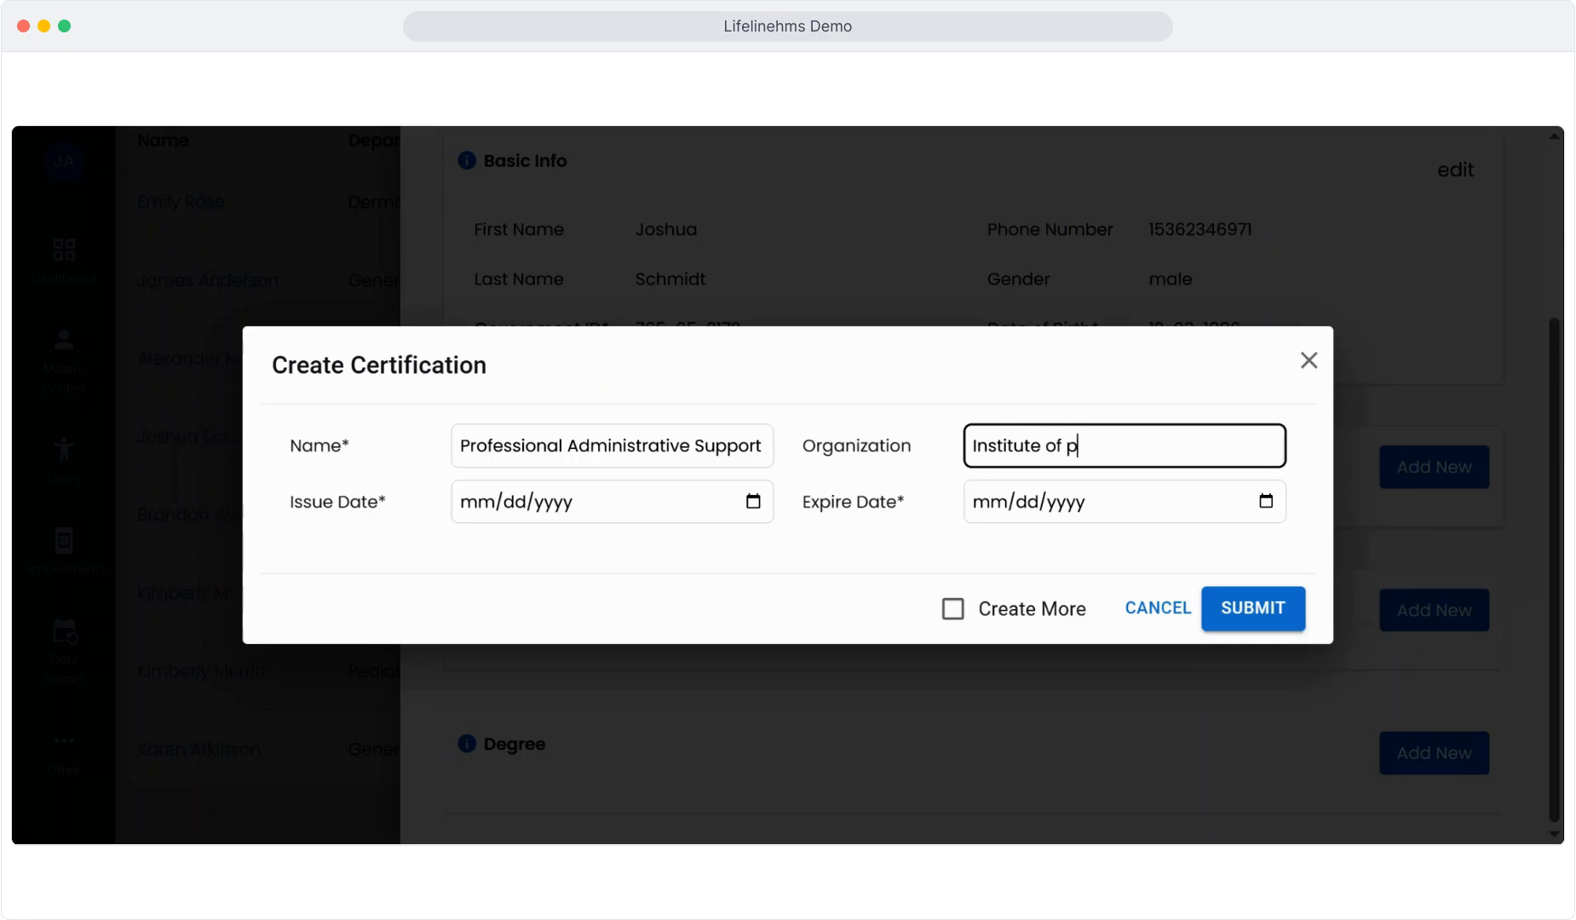
text(t staff)
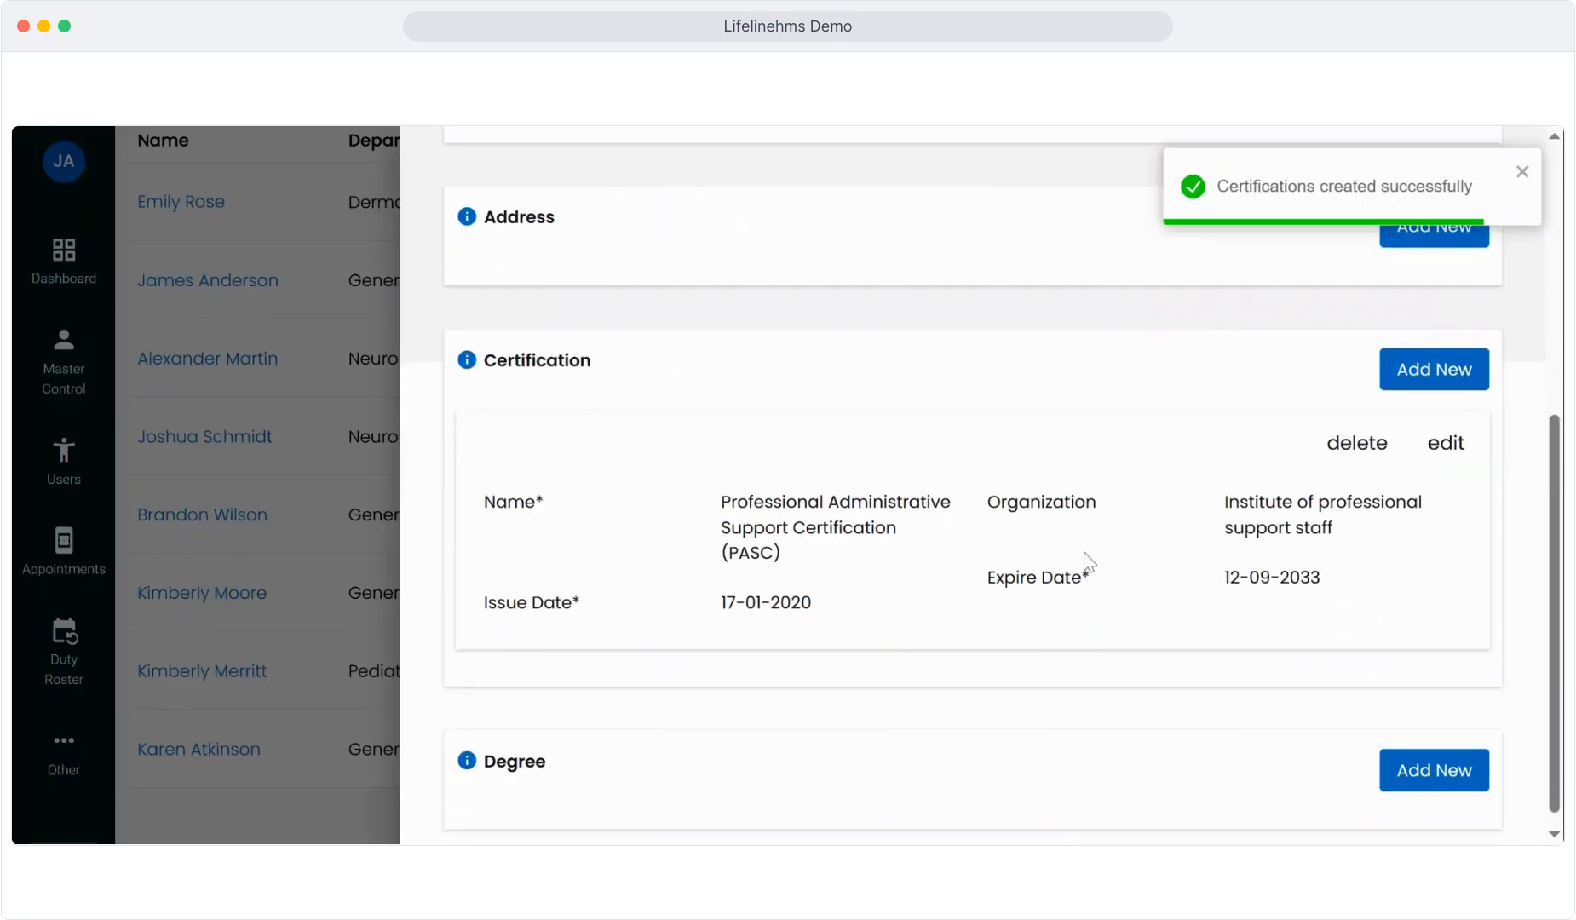
scroll(1351, 533, down, 1)
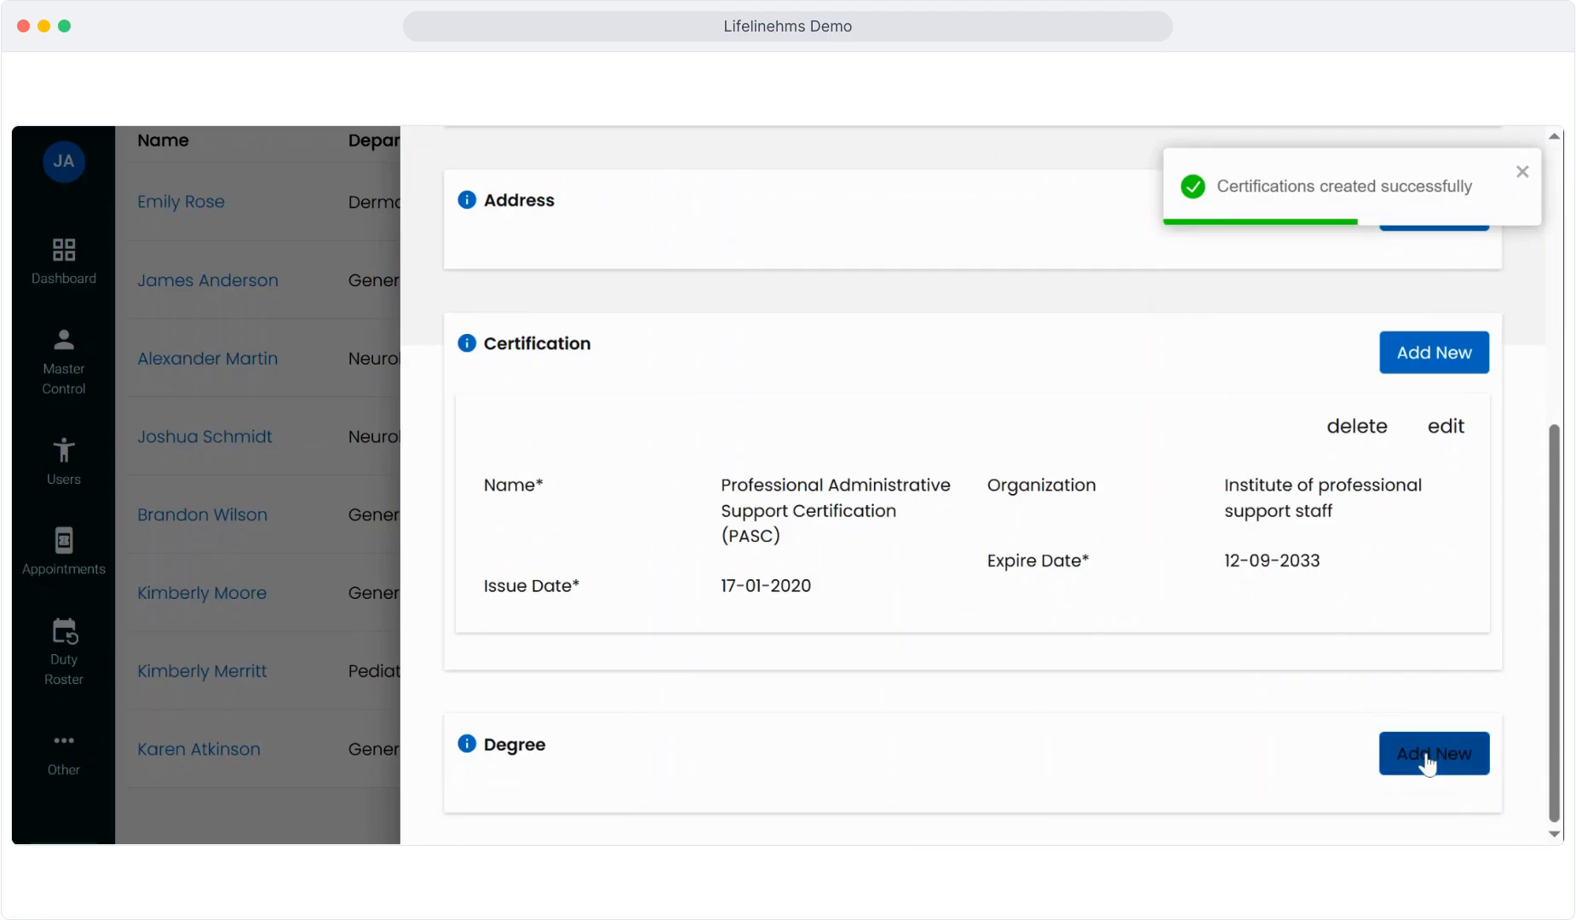
Step: Add the Bachelor's degree BS Applied Health Medicine from Skyline University of Technology, graduated 02/17/2014
click(1429, 761)
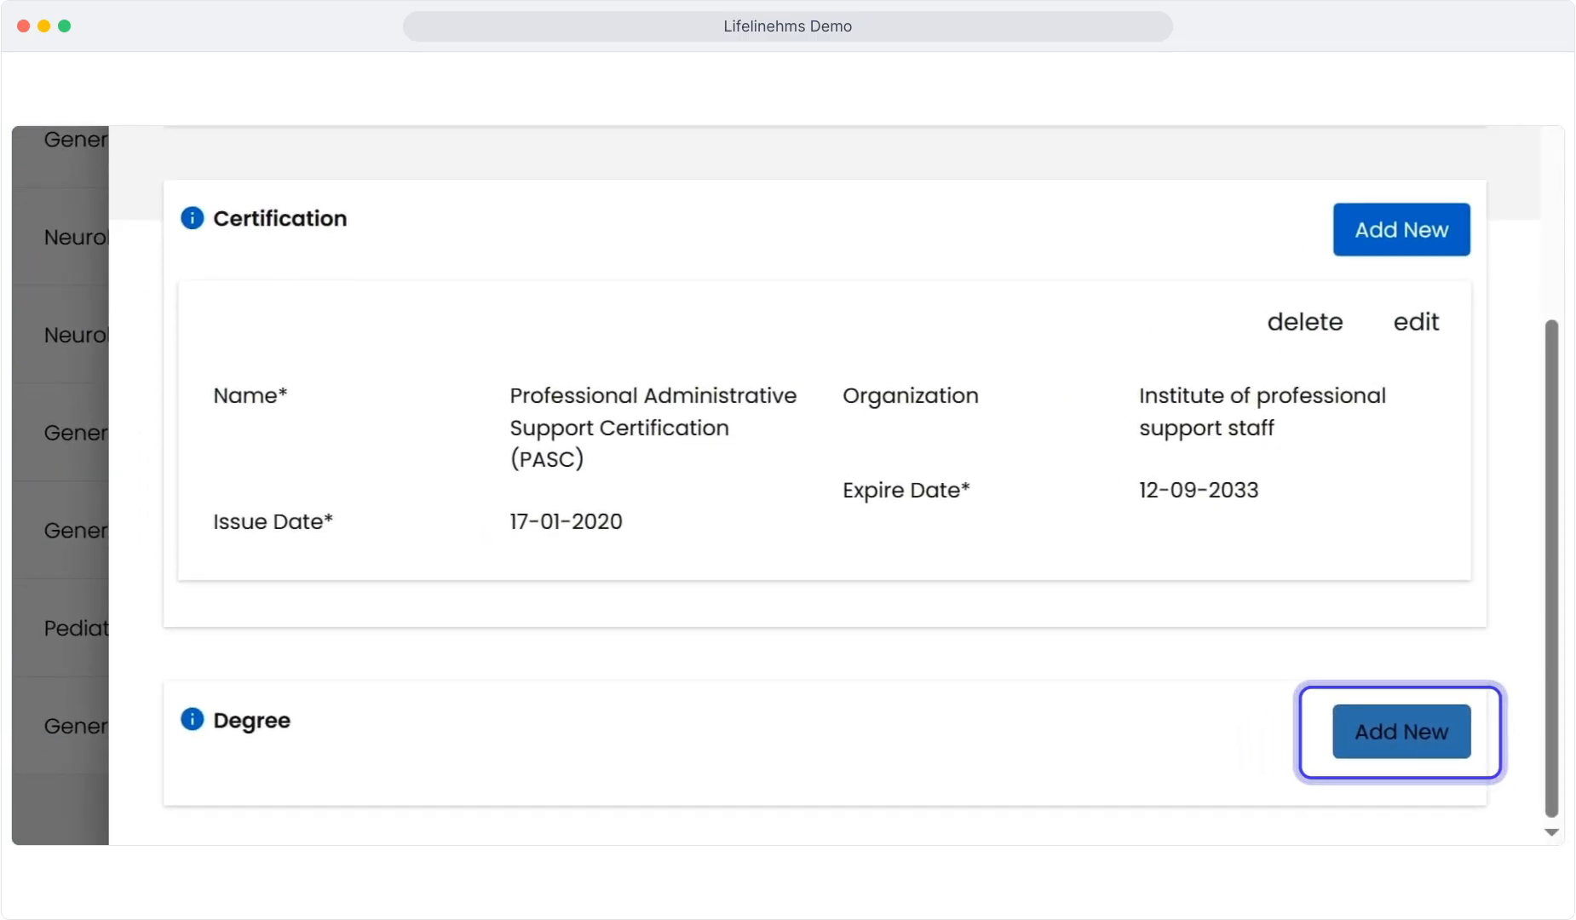
text(BS Applied He)
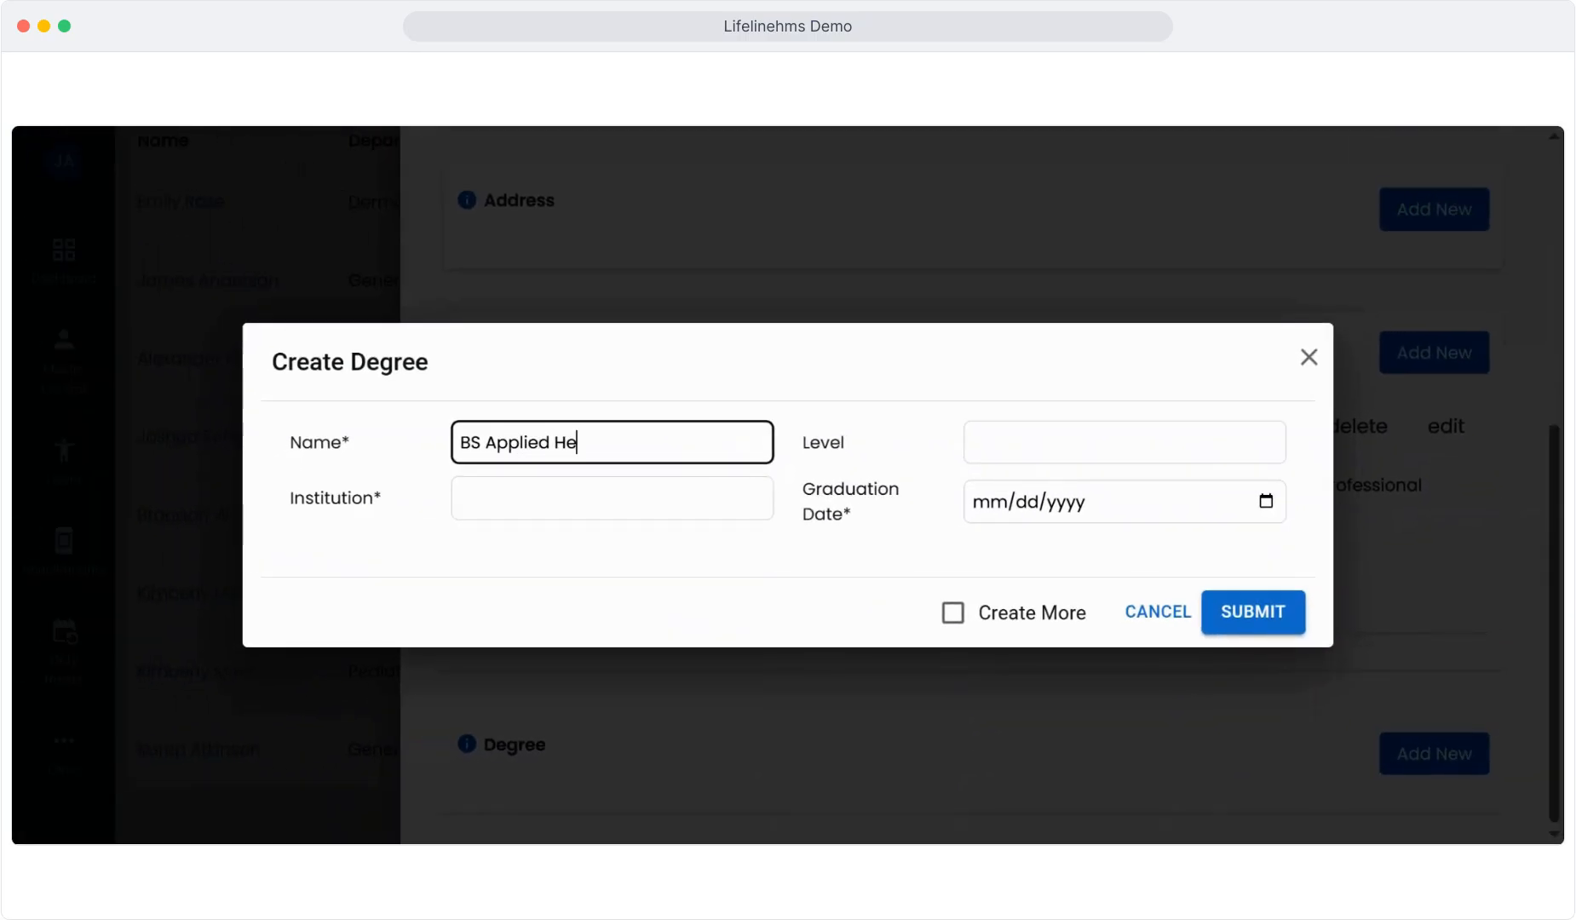
text(alth Medicine)
click(906, 818)
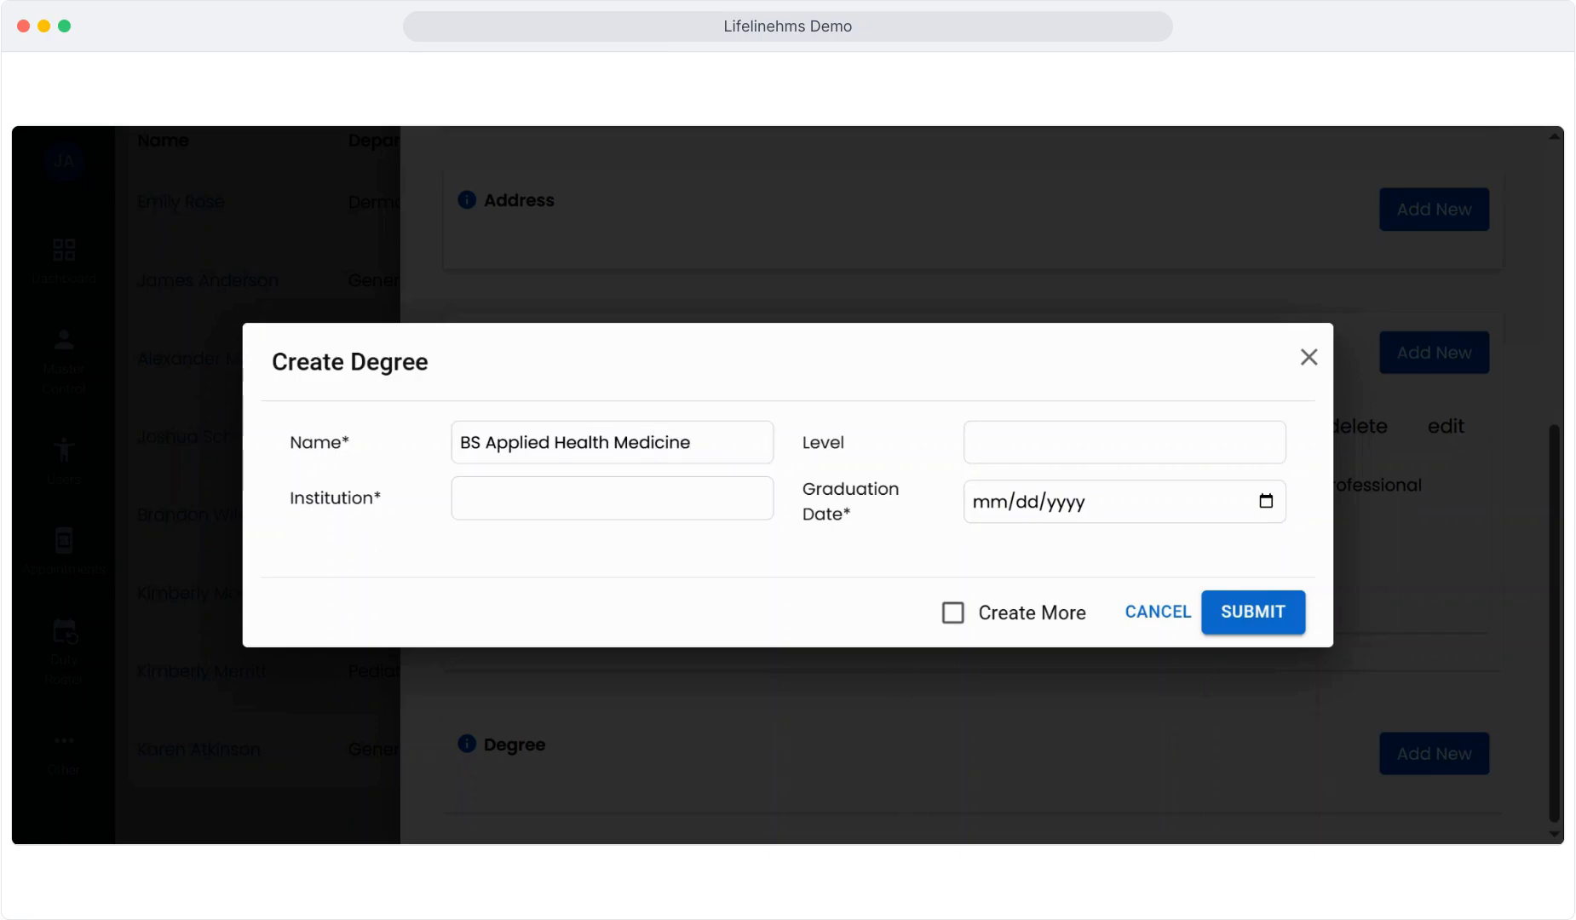
click(689, 442)
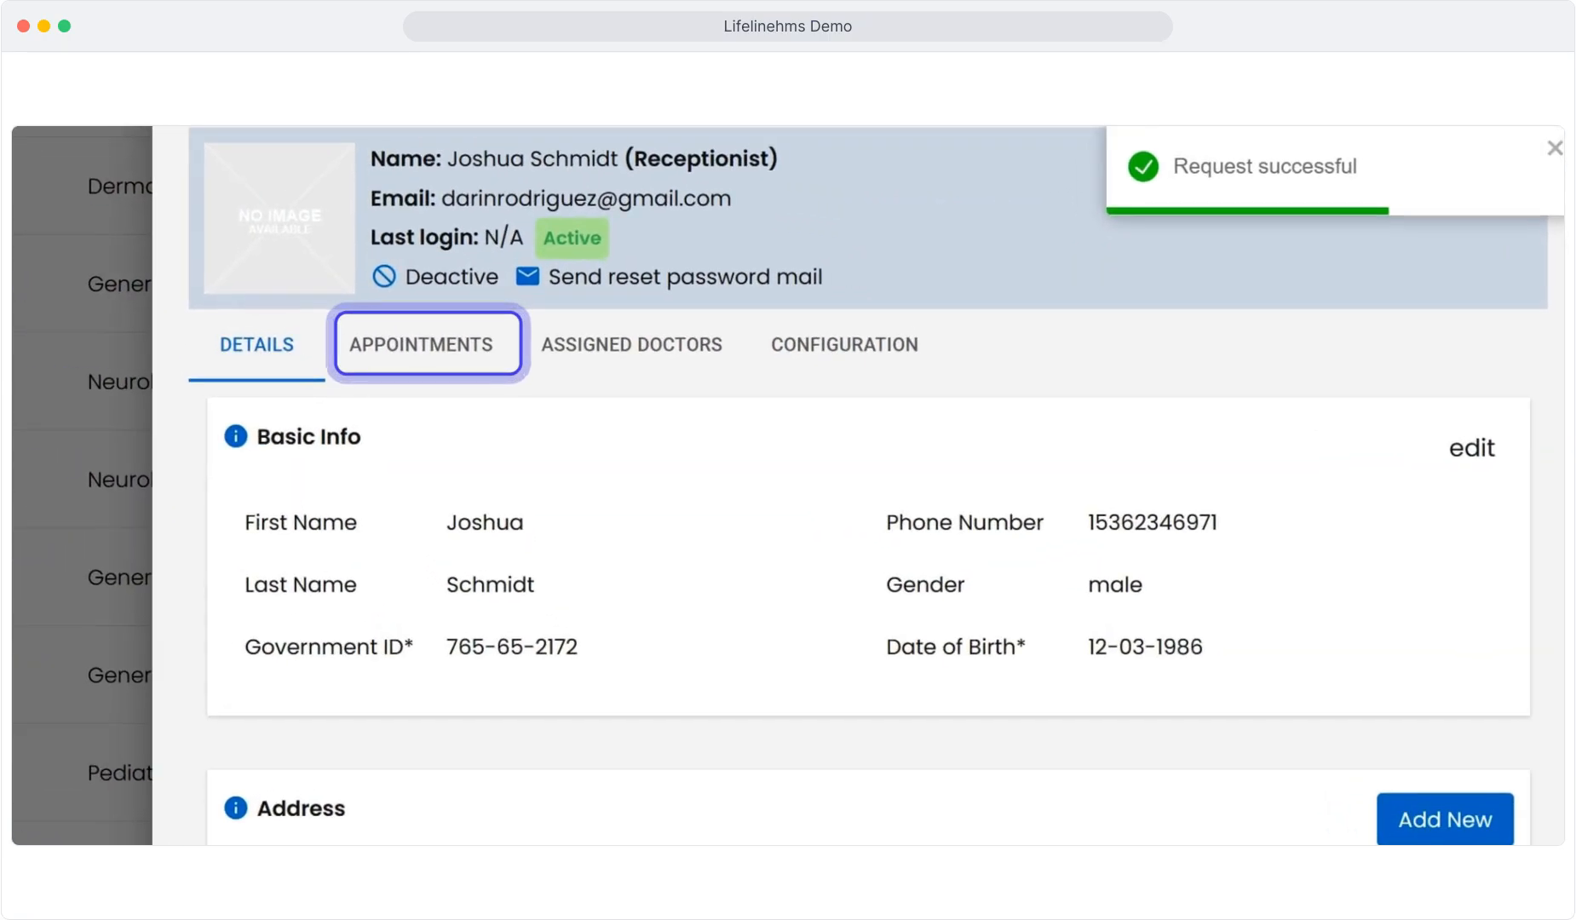
Step: Check the receptionist's appointments, then view the assigned Neurology Resident Neurologist
click(428, 345)
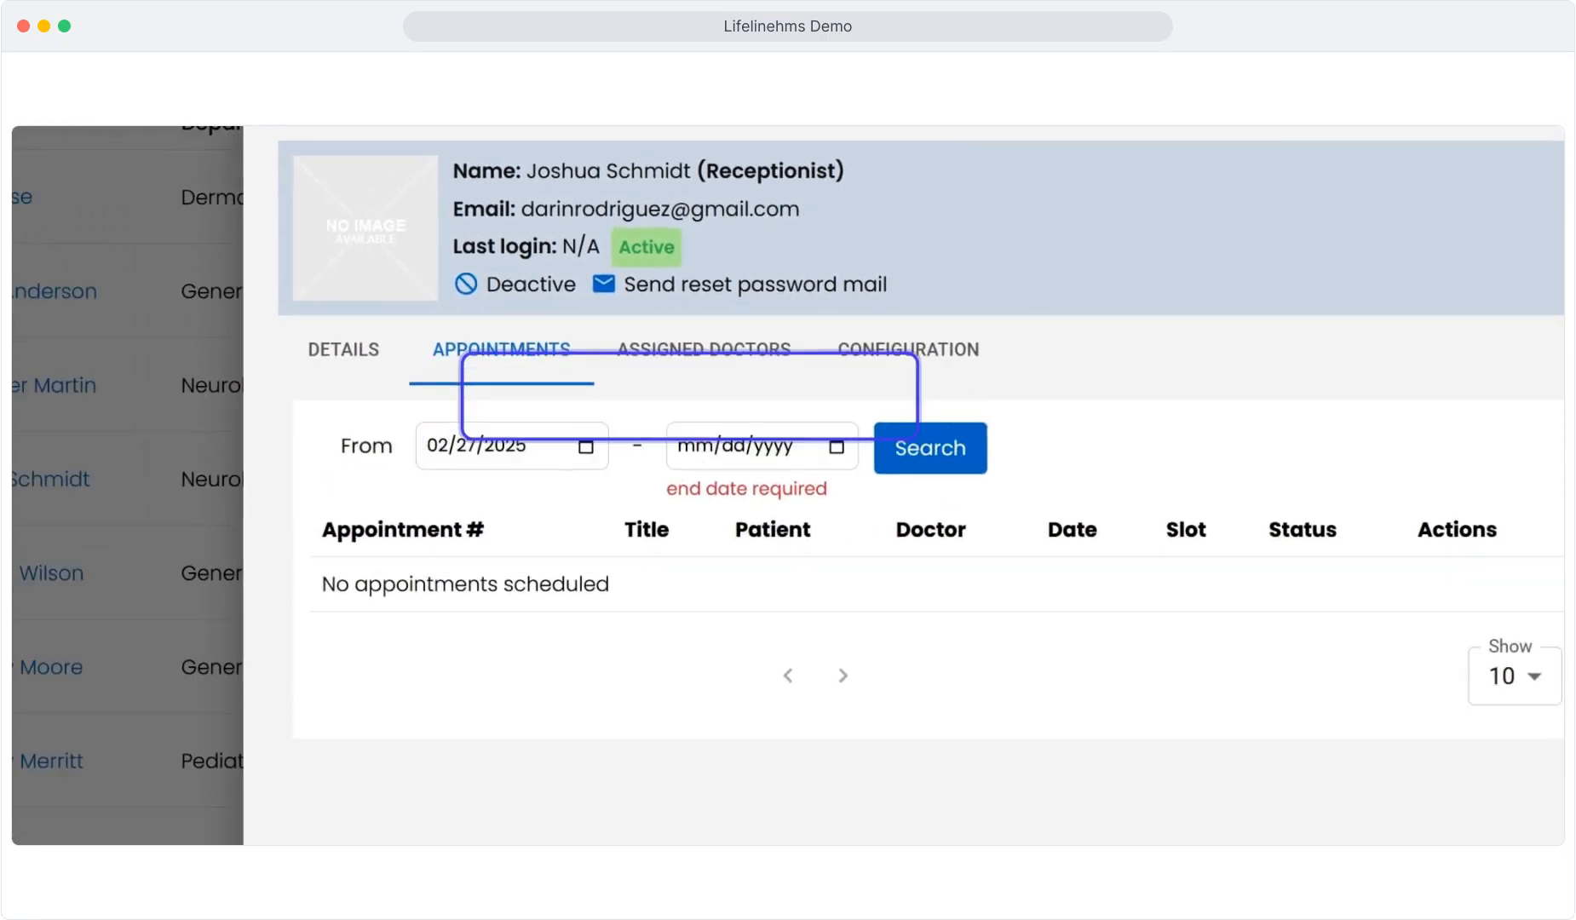
click(703, 349)
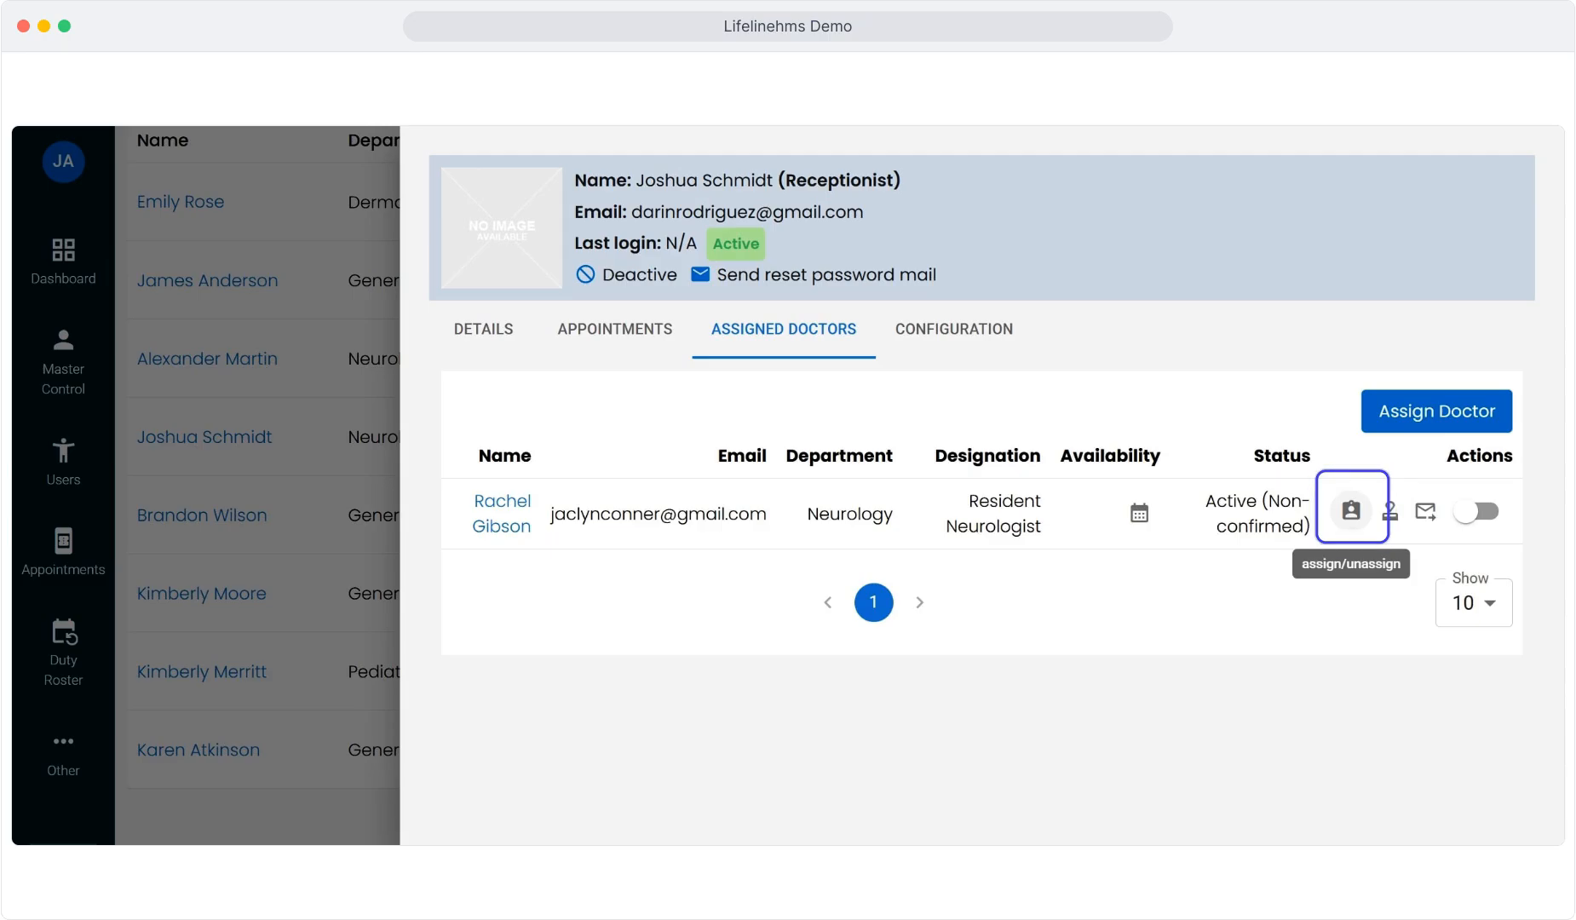
Step: Unassign the resident neurologist, then assign both the consultant and resident neurologists
click(1351, 510)
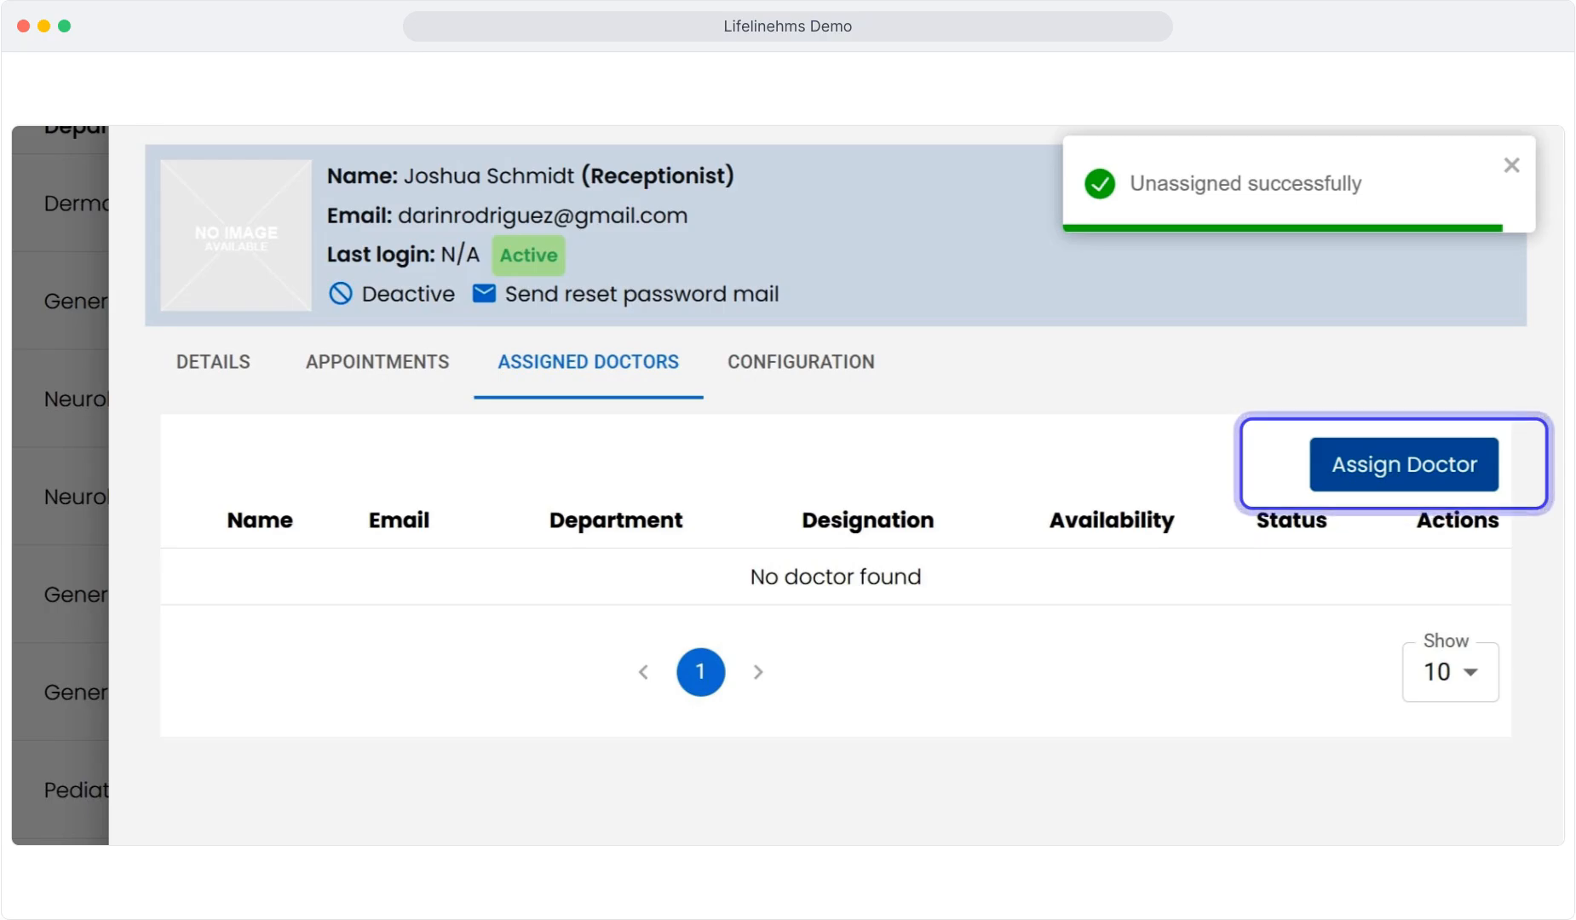
click(1404, 464)
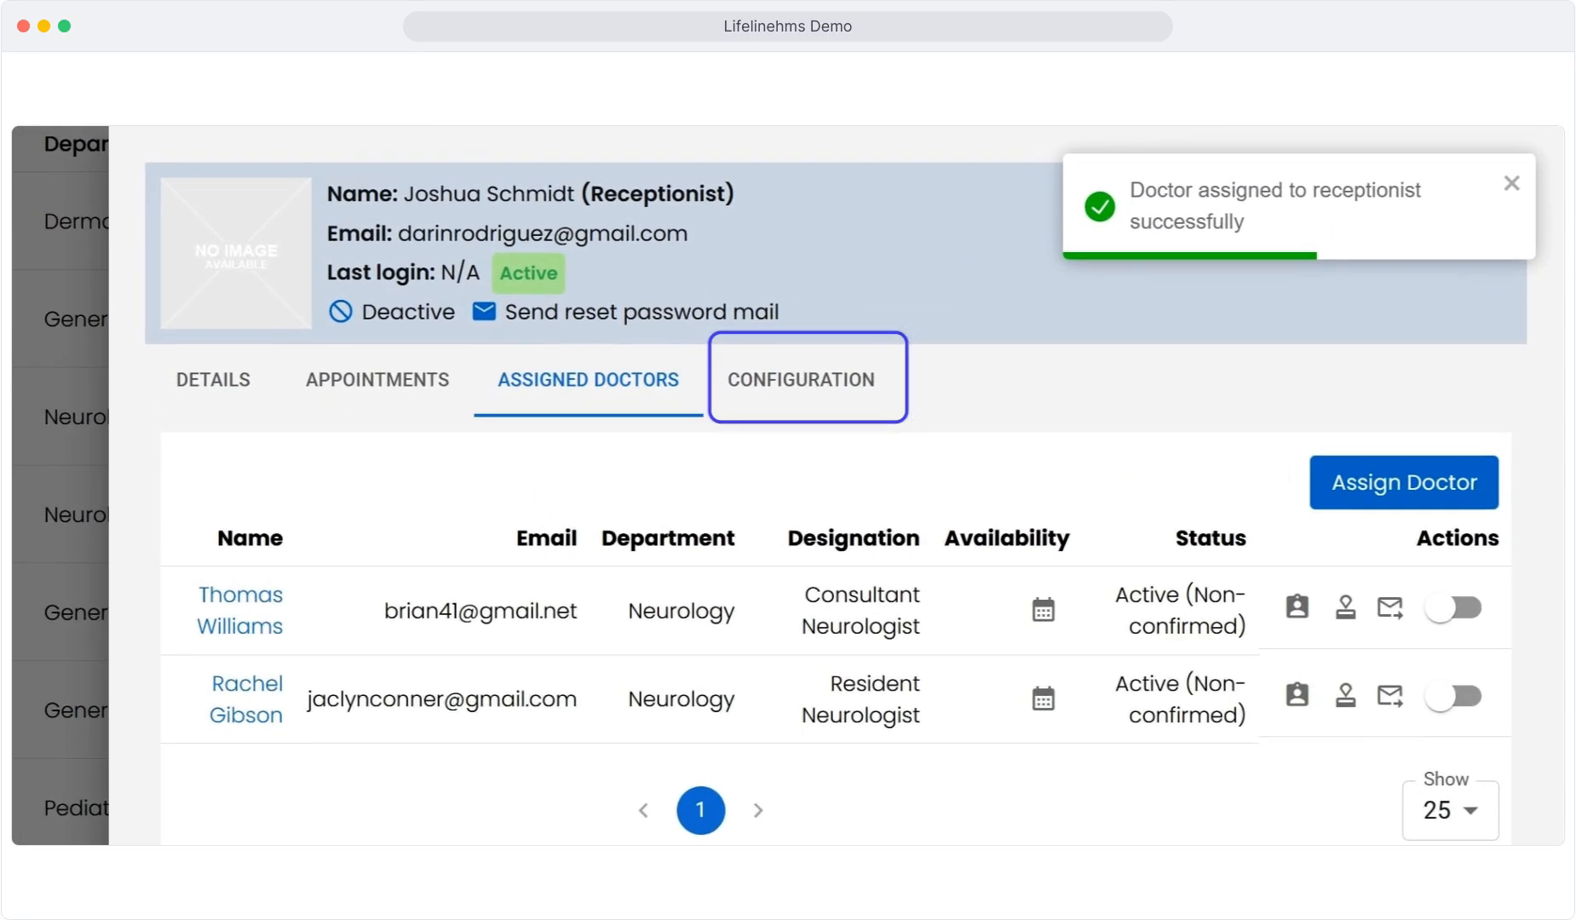
Step: Set Schedule Managed to By Admin in General Configs and save the configuration
click(800, 379)
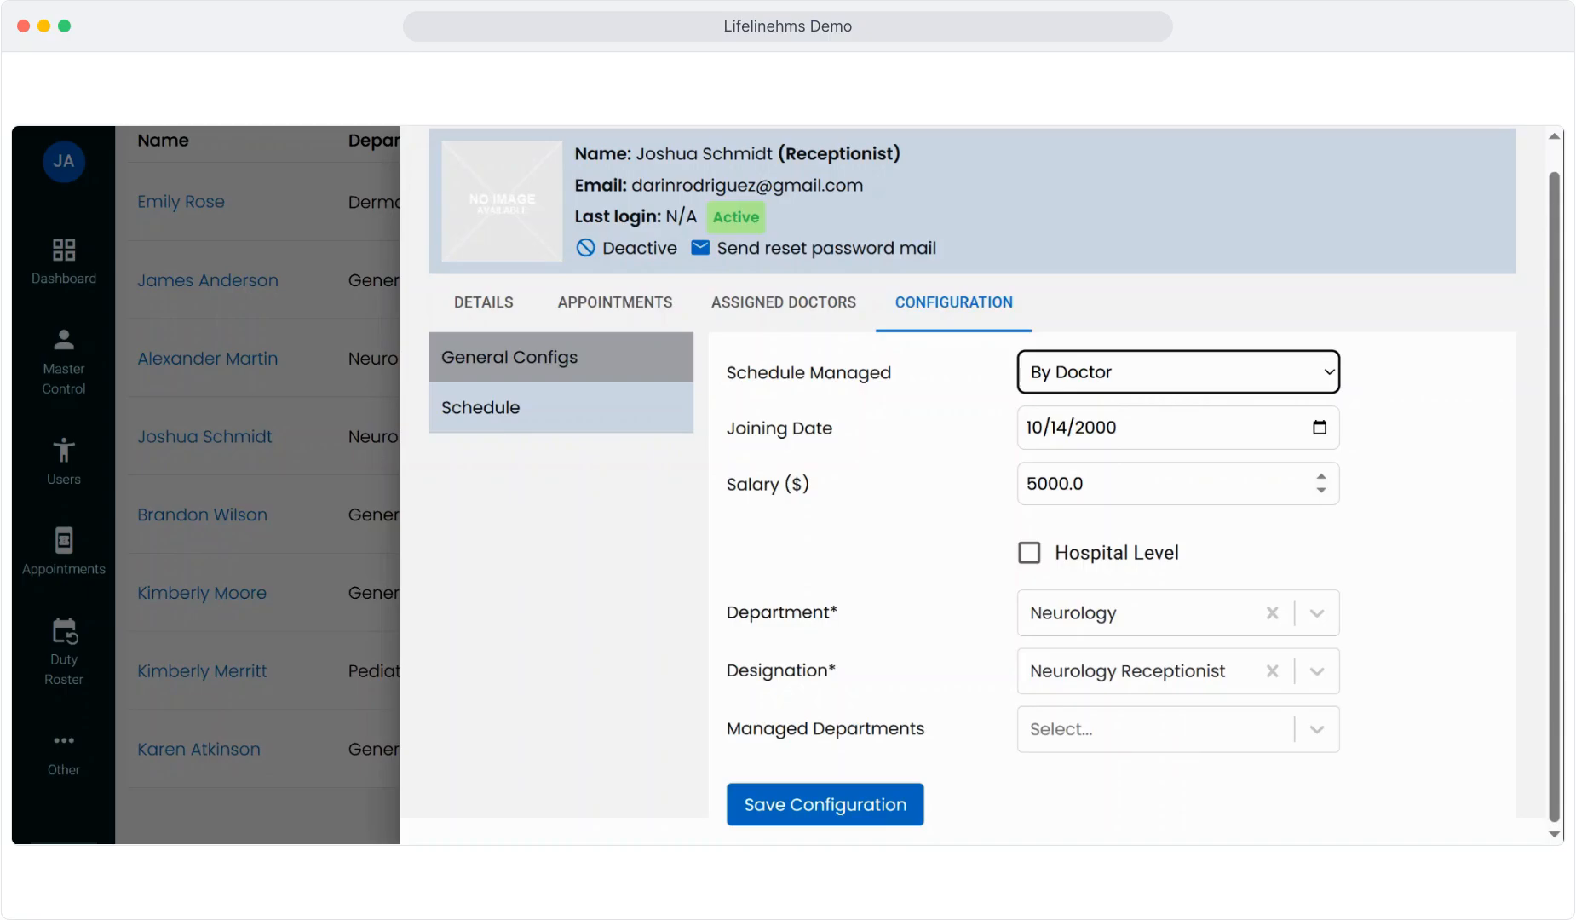
click(1141, 484)
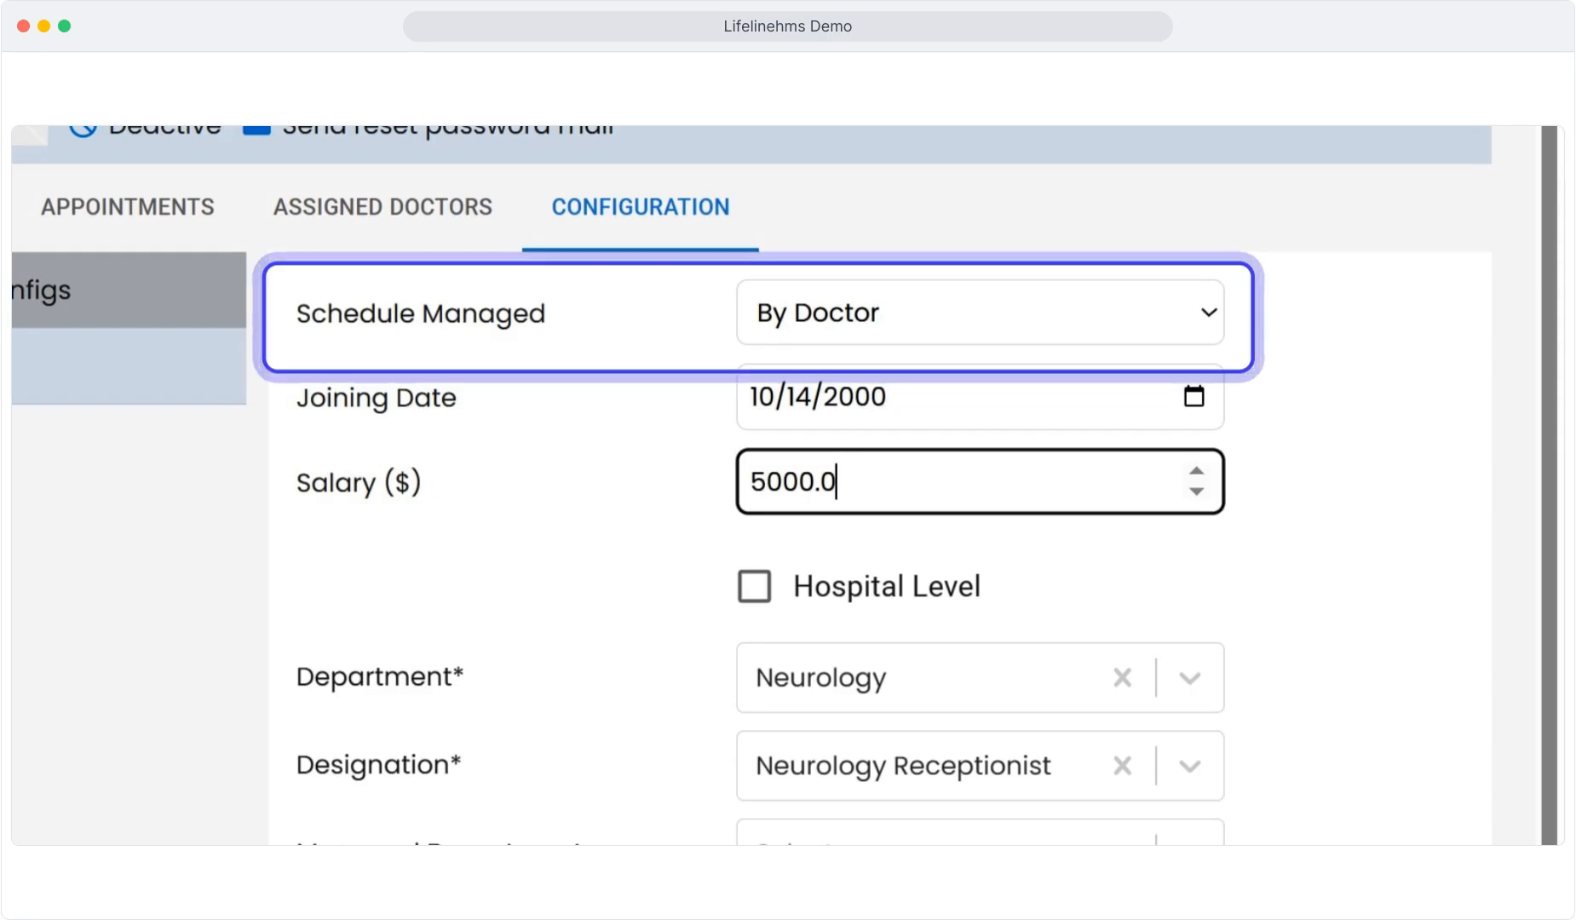
click(755, 586)
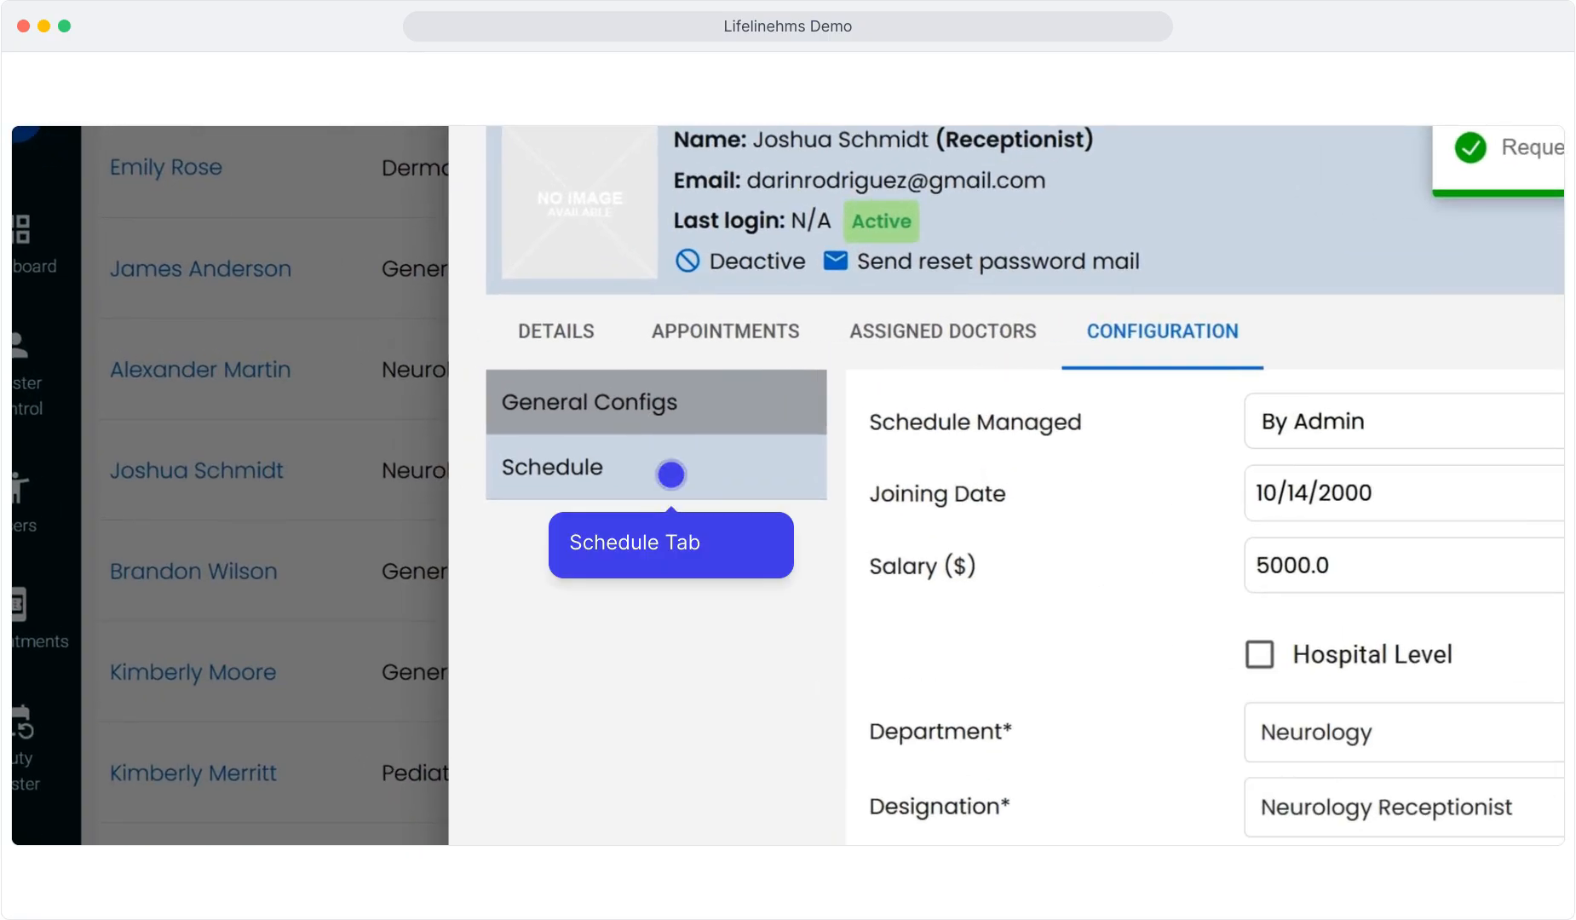
Step: Review the morning shift schedule, assign a shift, and close the profile
click(671, 475)
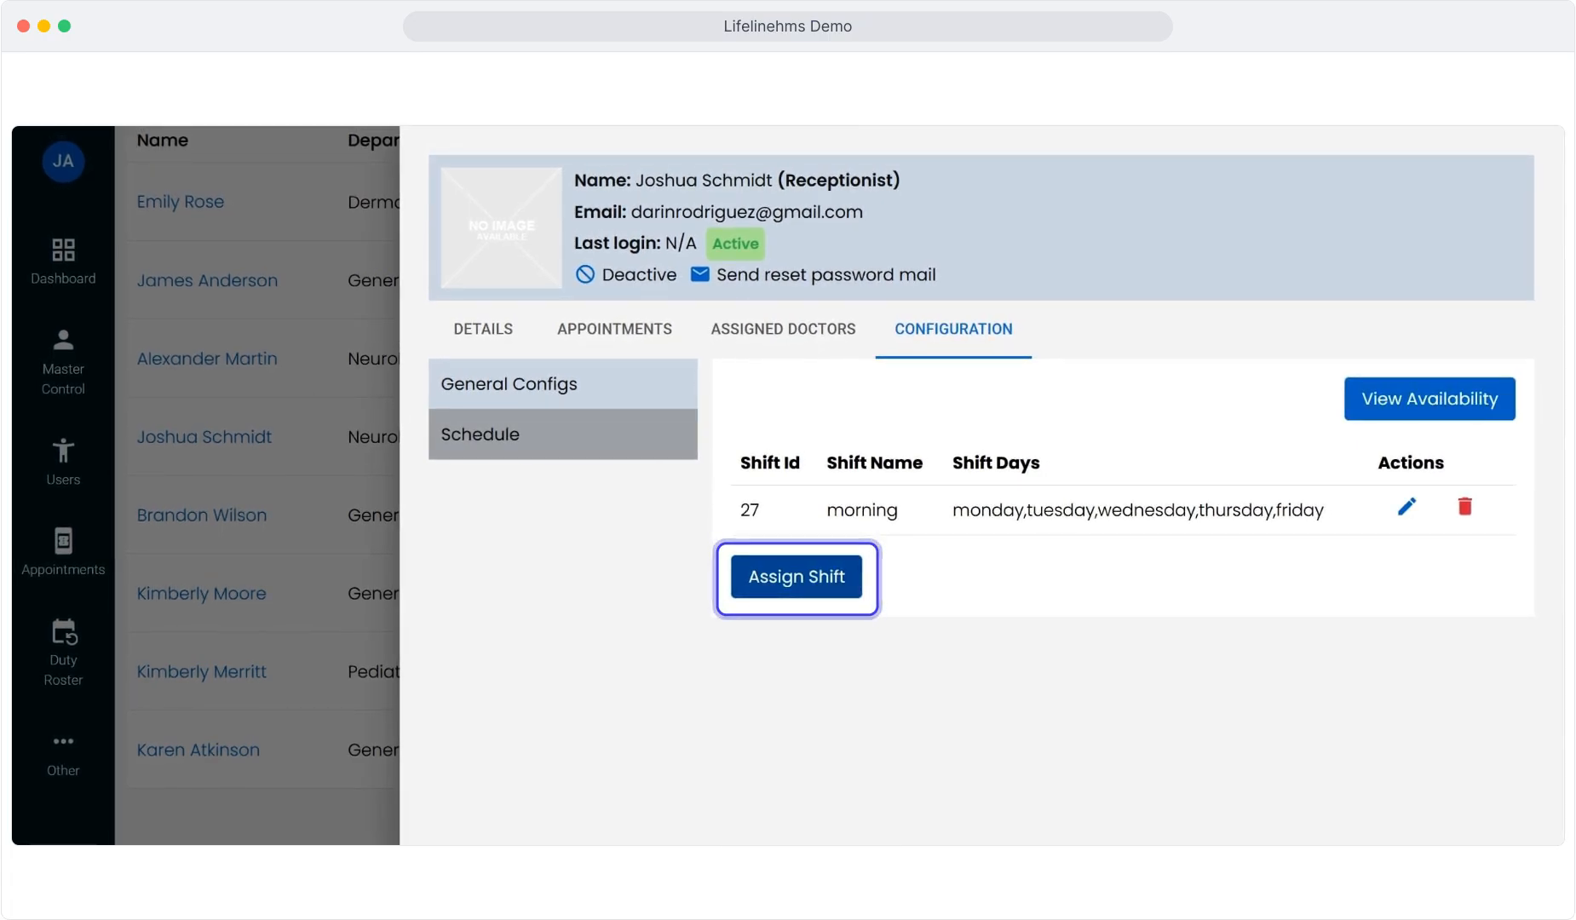
click(797, 577)
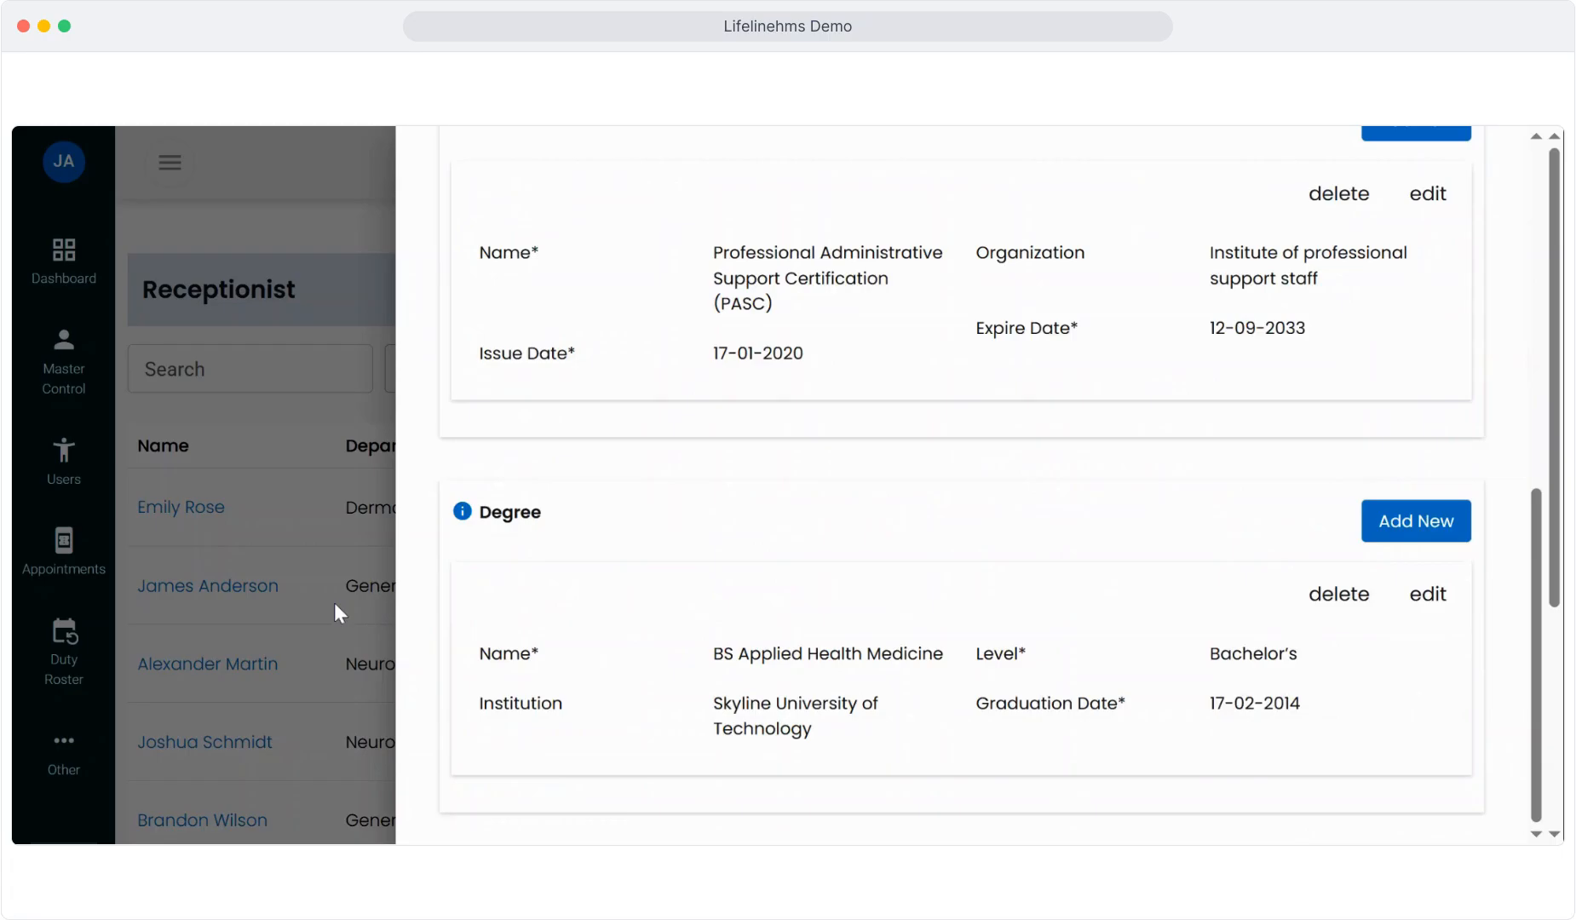
click(334, 602)
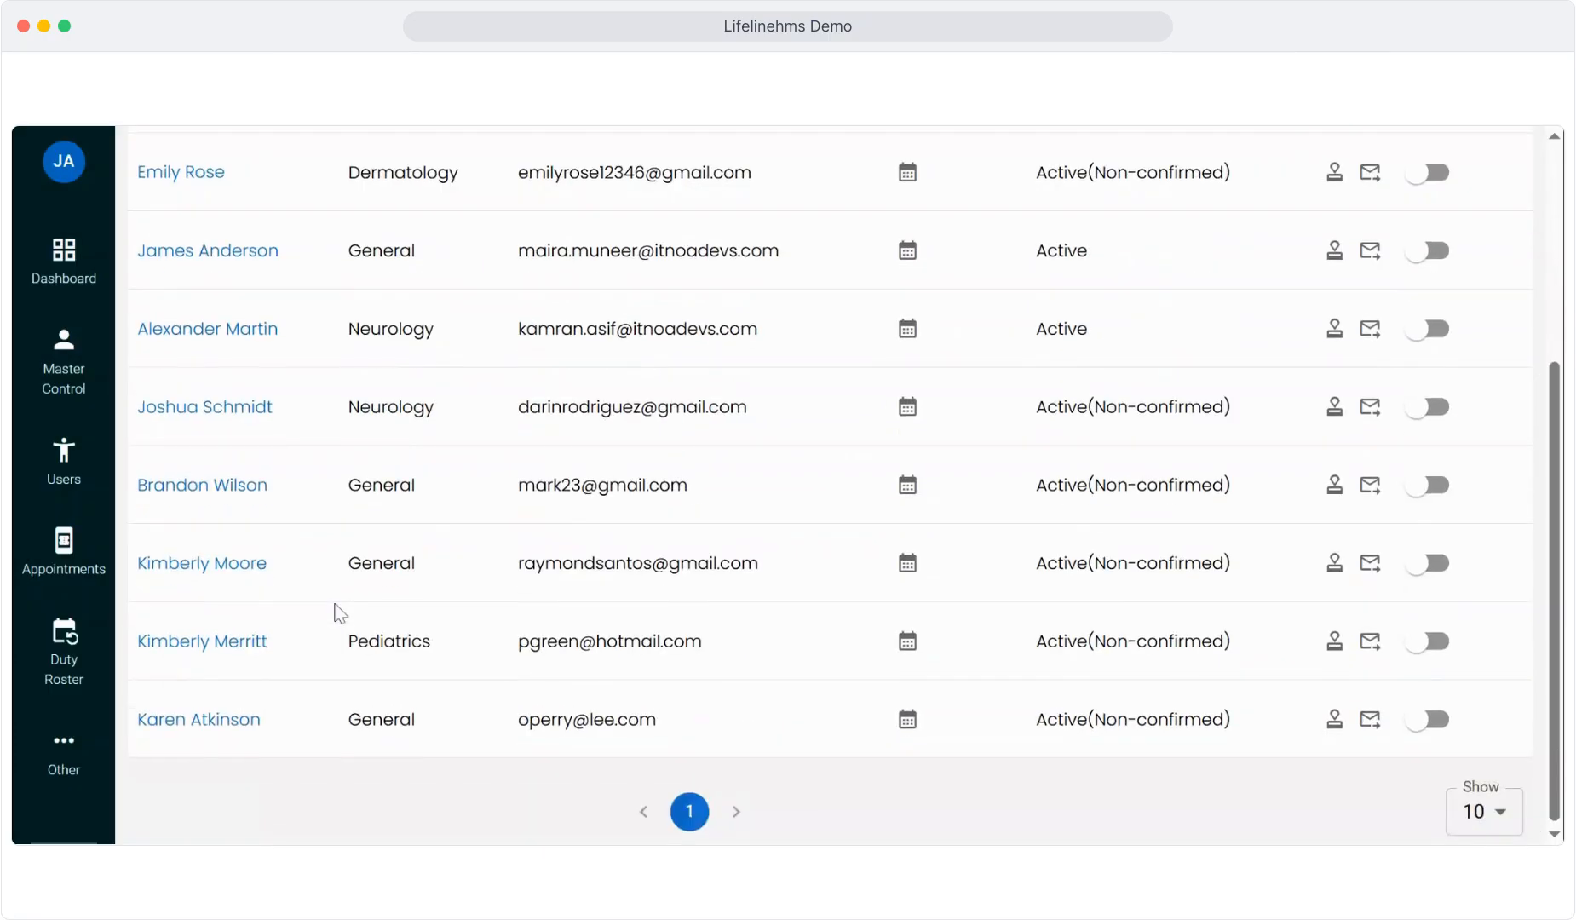
scroll(367, 545, up, 5)
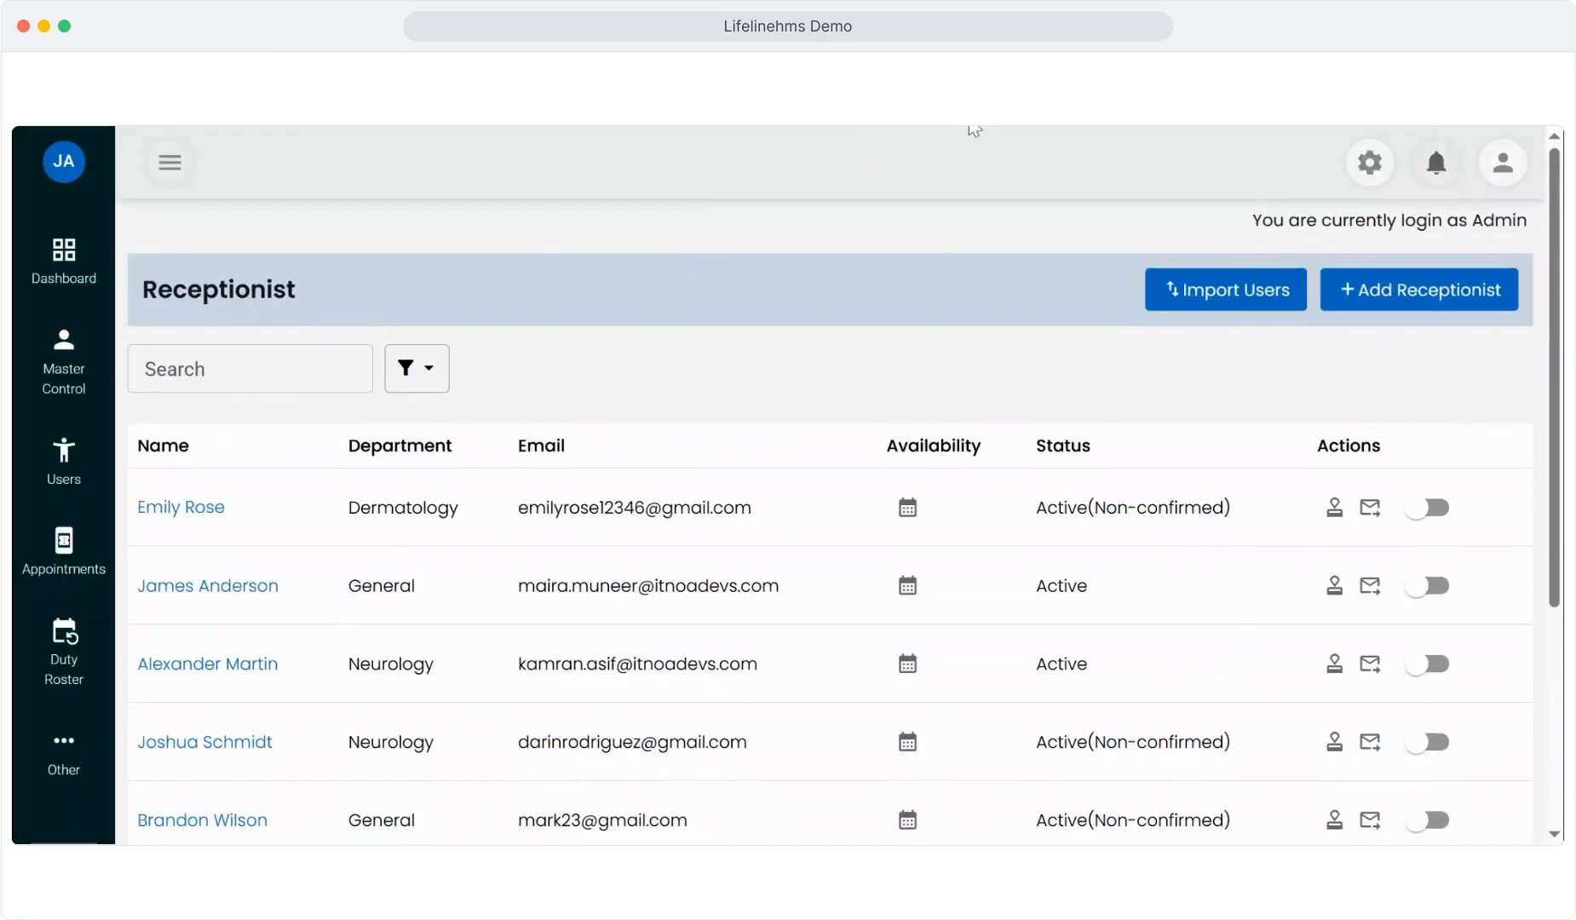